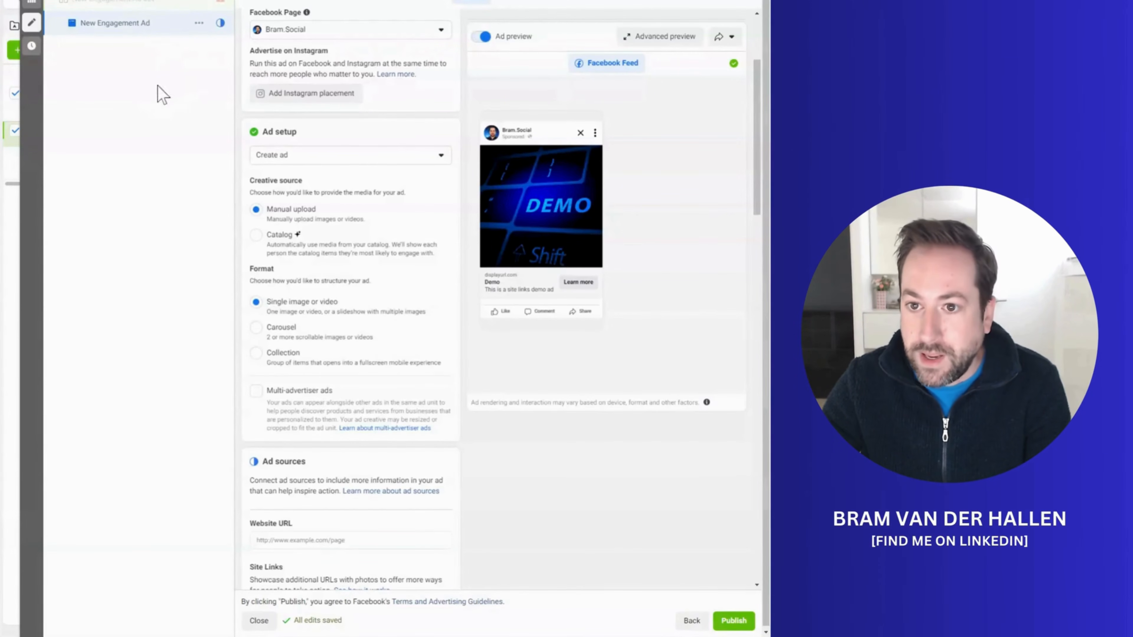
Step: Open the site links editor from the Ad sources section of the new engagement ad
scroll(366, 209, "down", 1)
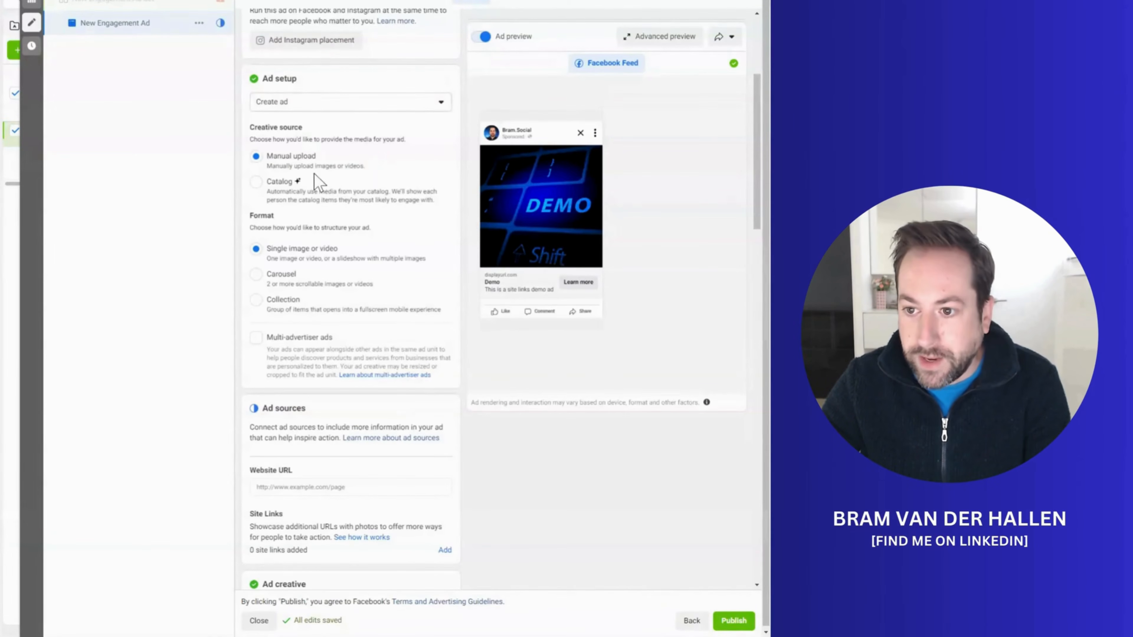
scroll(292, 241, "down", 4)
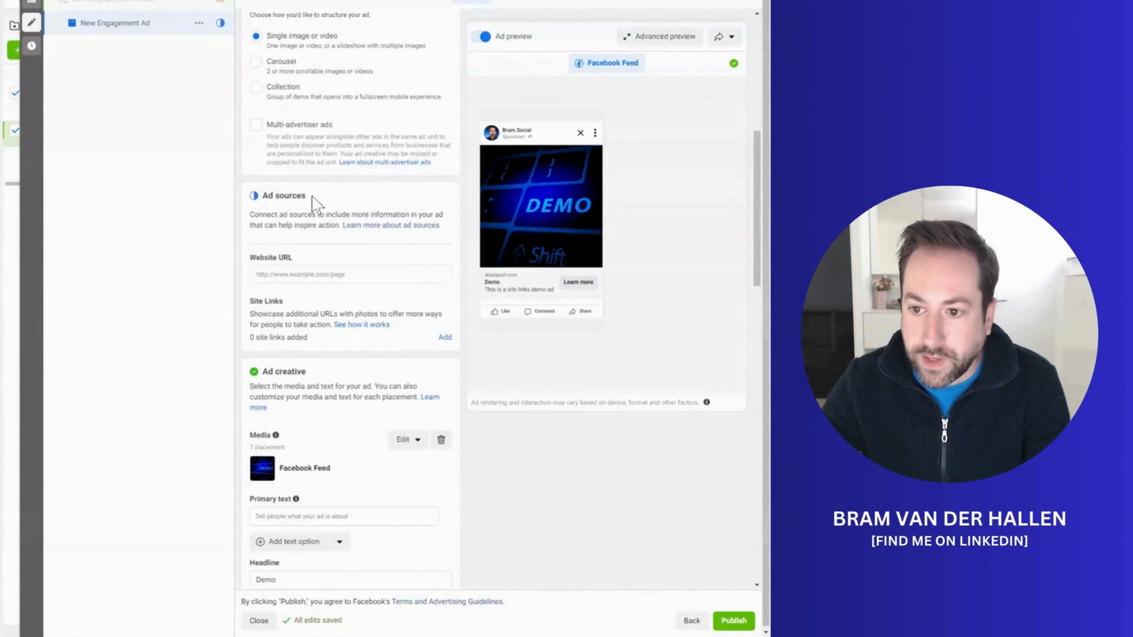
scroll(276, 205, "down", 1)
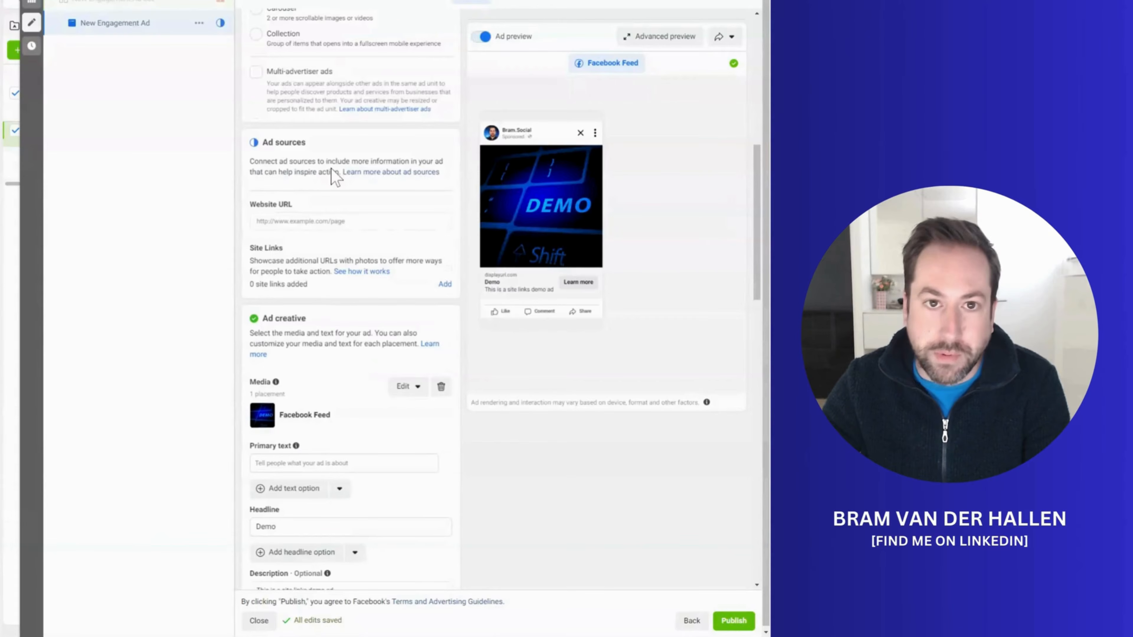
scroll(330, 176, "down", 1)
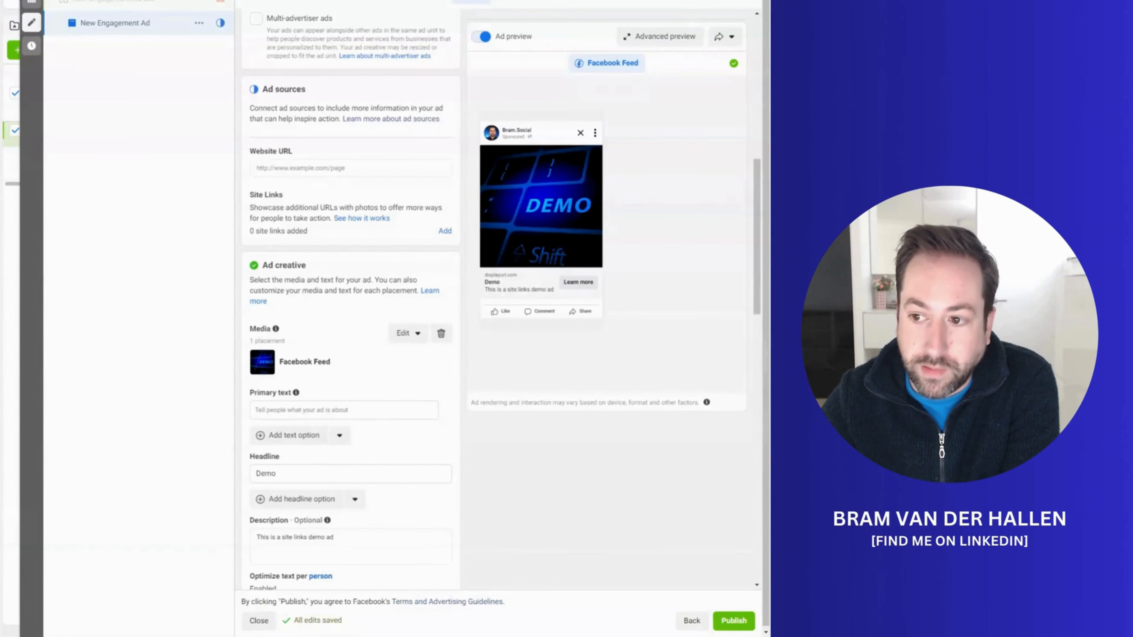
mouse_move(533, 195)
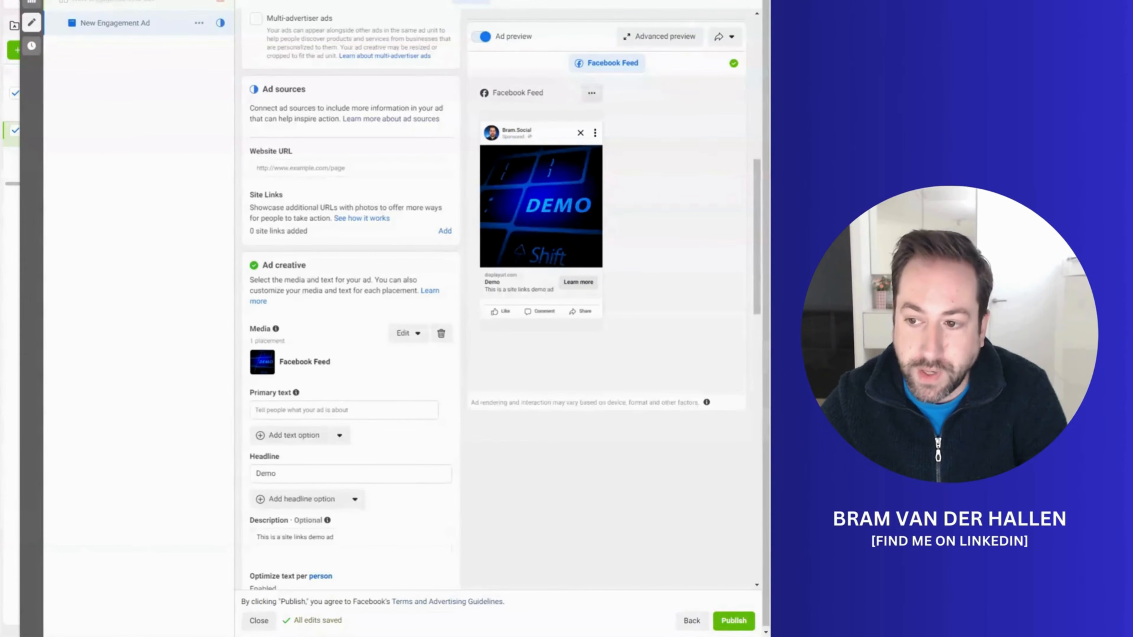
left_click(444, 232)
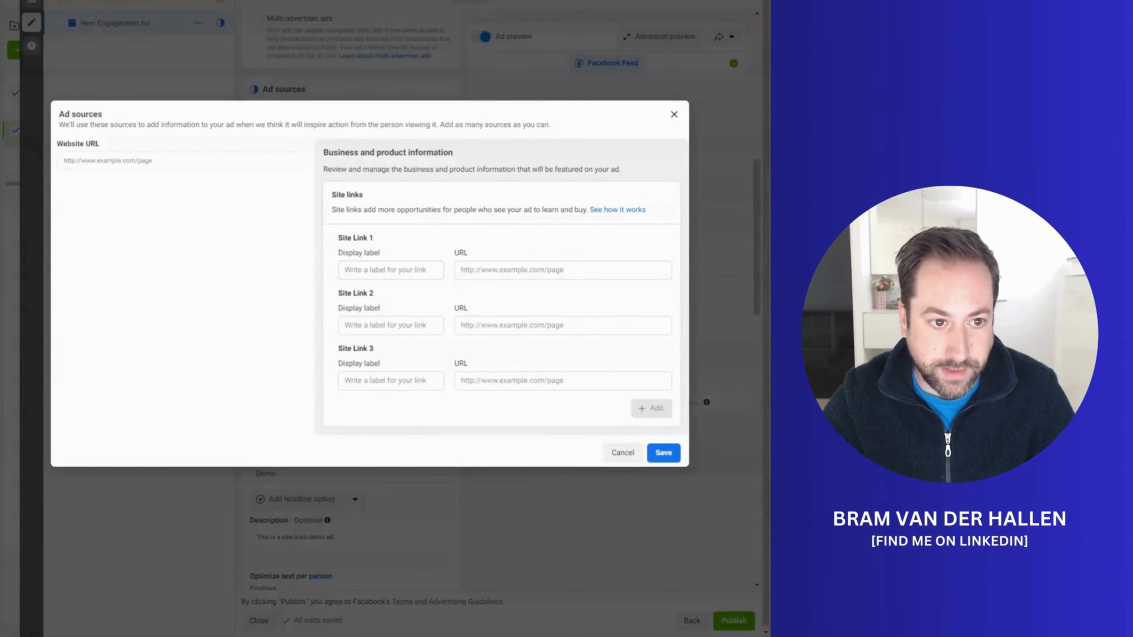
left_click(388, 270)
type("V")
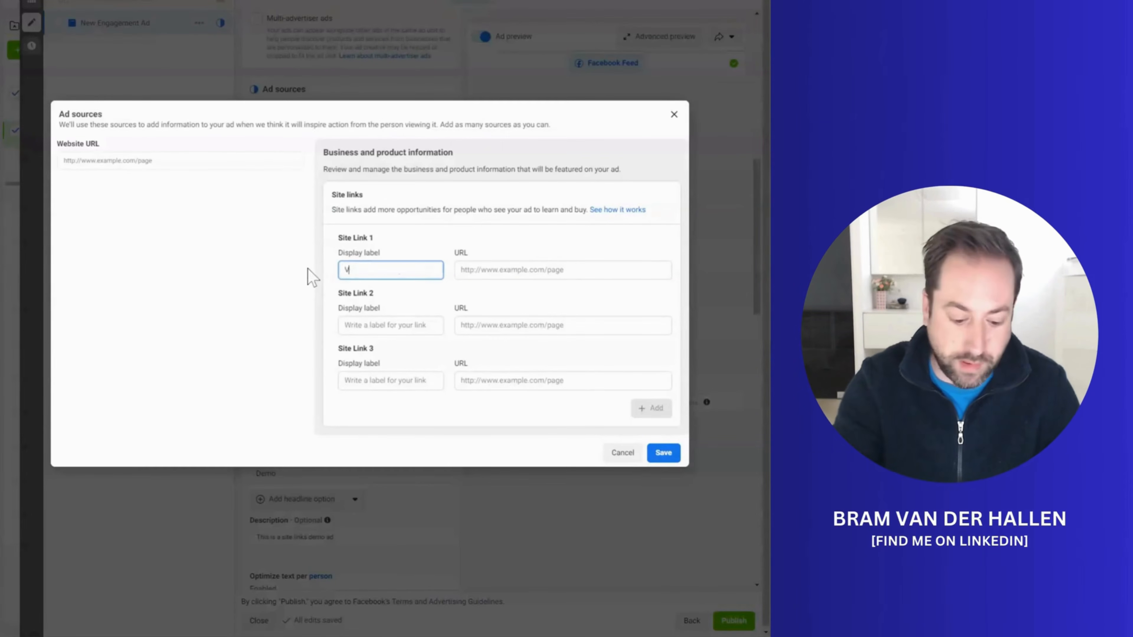
type("ideo tutorials")
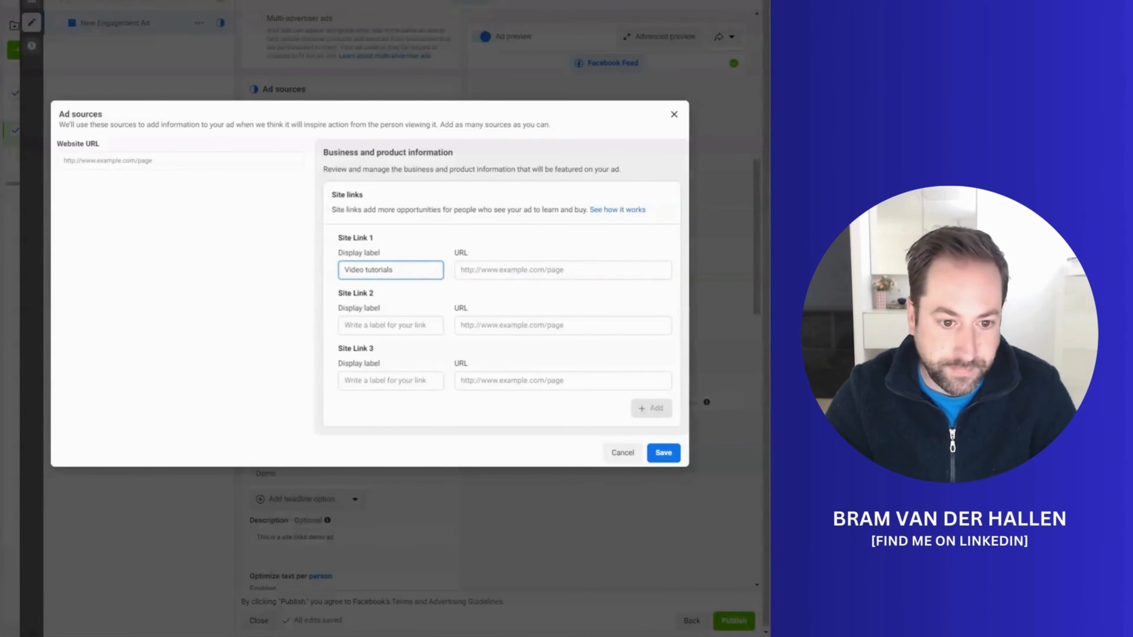
key("alt+Tab")
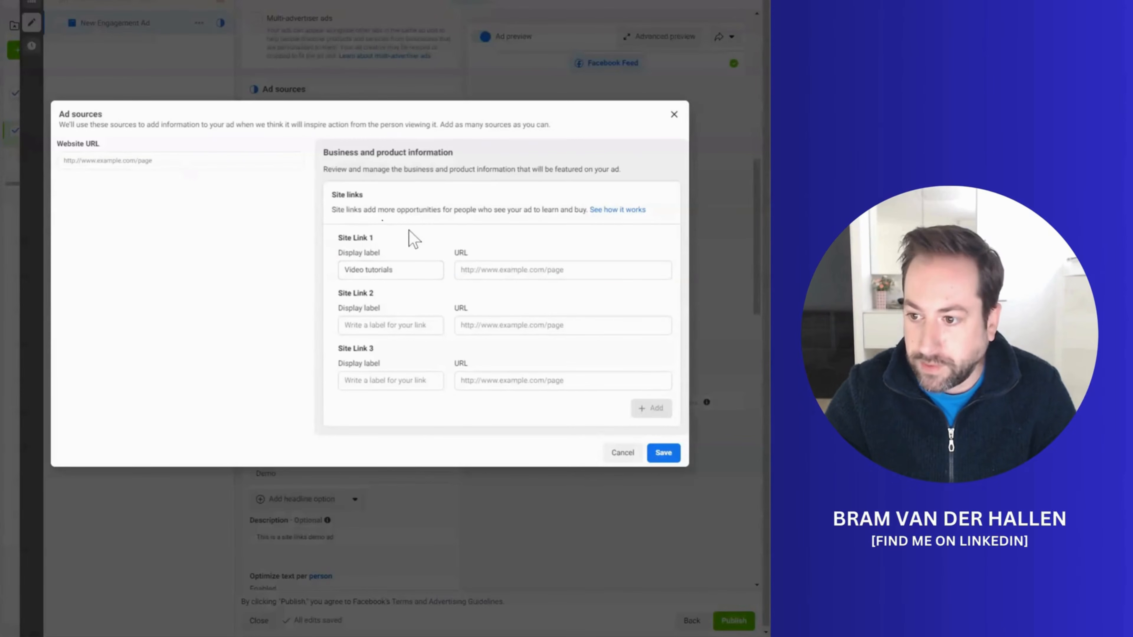
left_click(492, 273)
type("https://bramsocial.com/category/tutorials/")
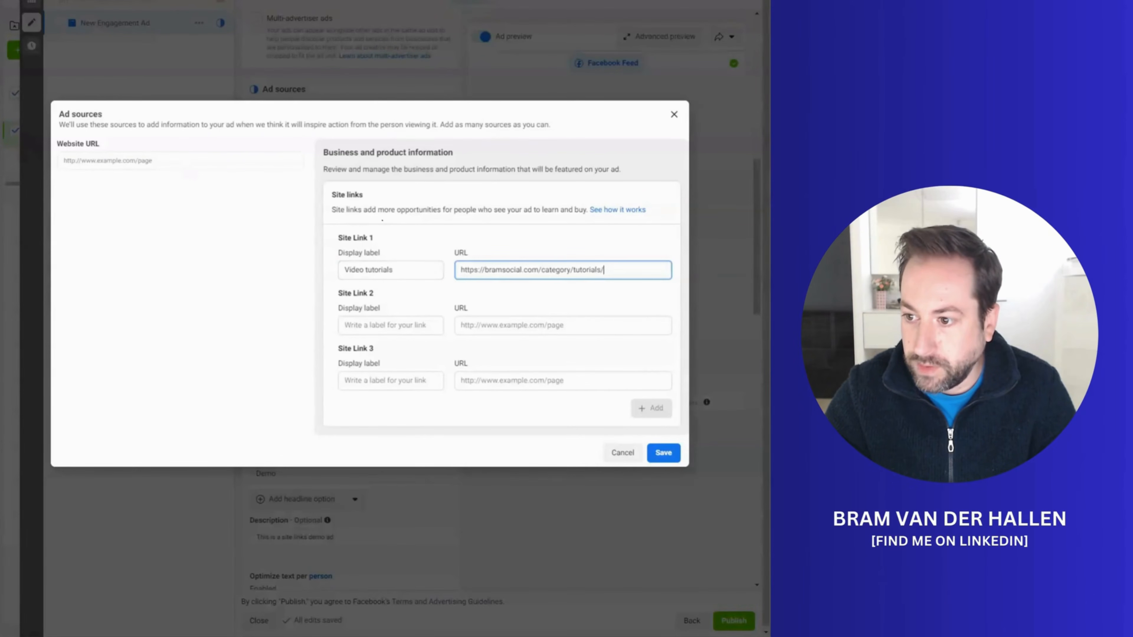
left_click(499, 241)
left_click(388, 325)
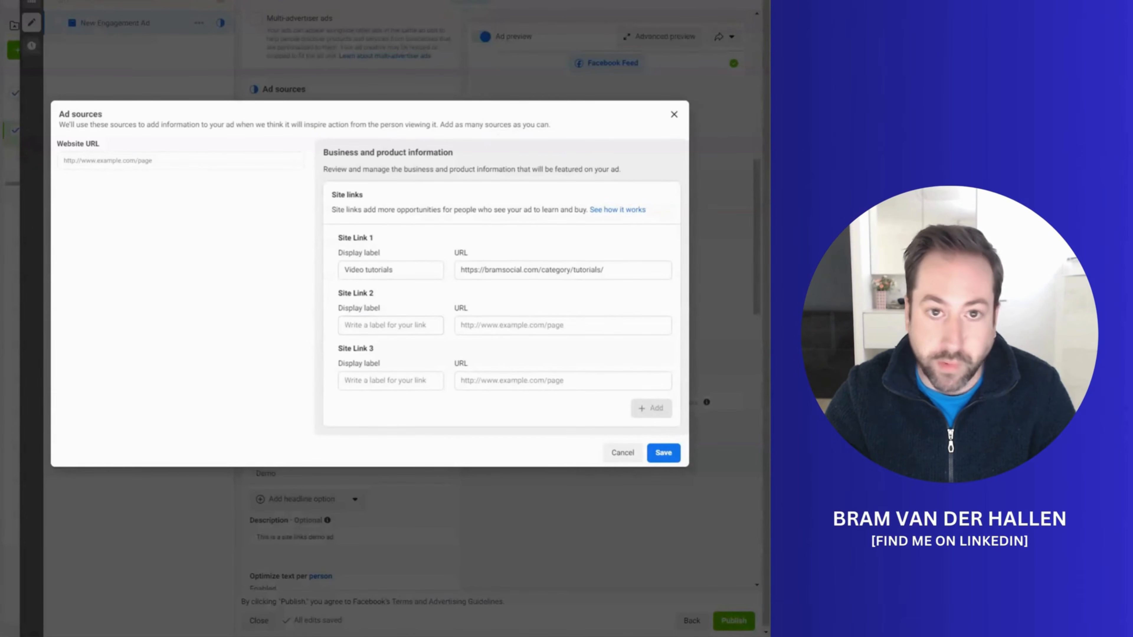
left_click(388, 325)
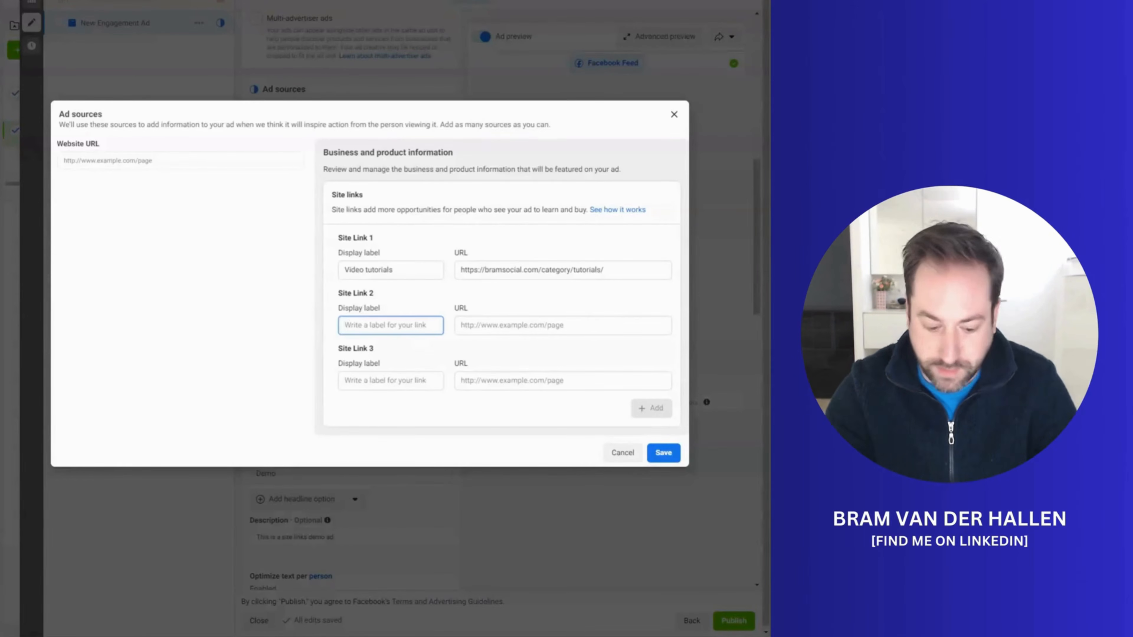
type("Bram's Buzz")
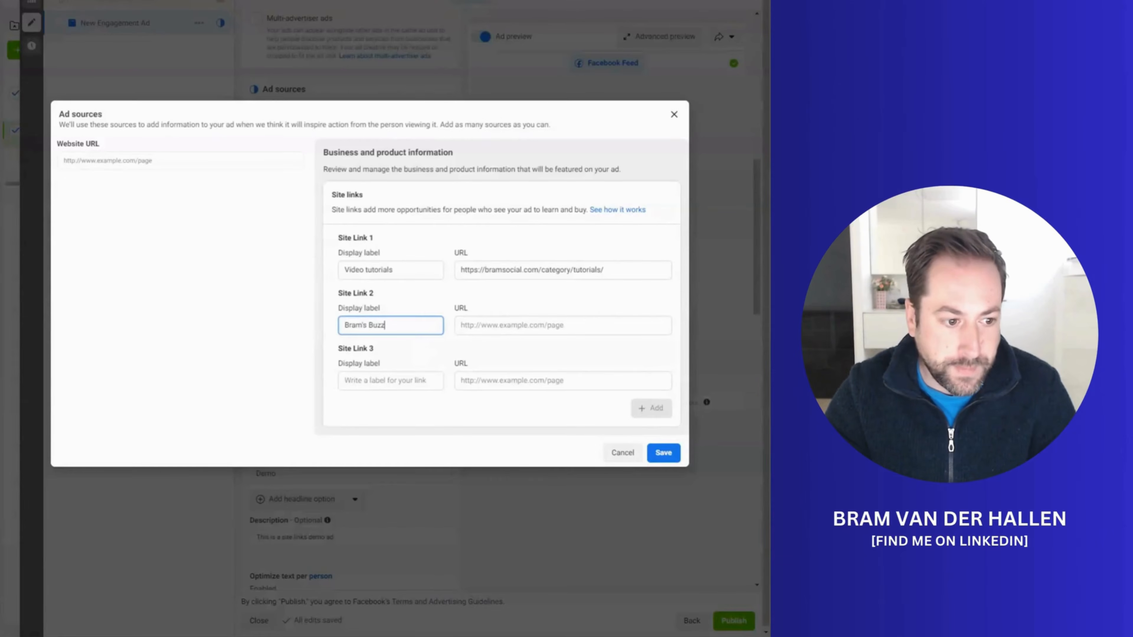
key("alt+Tab")
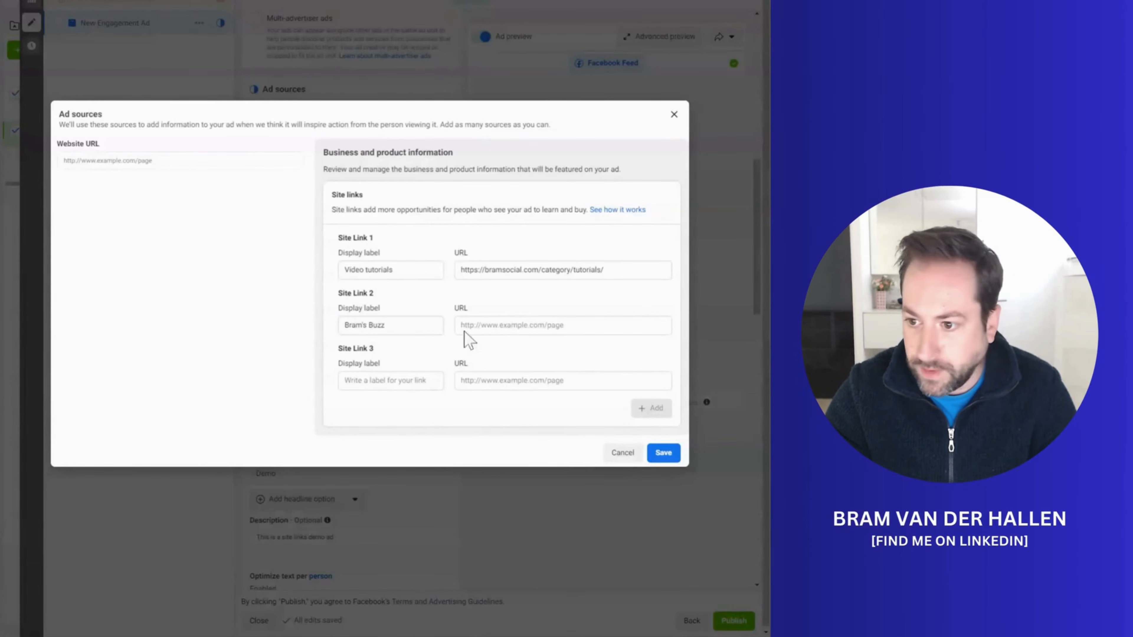
left_click(491, 325)
type("https://bramsocial.com/category/newsletter/")
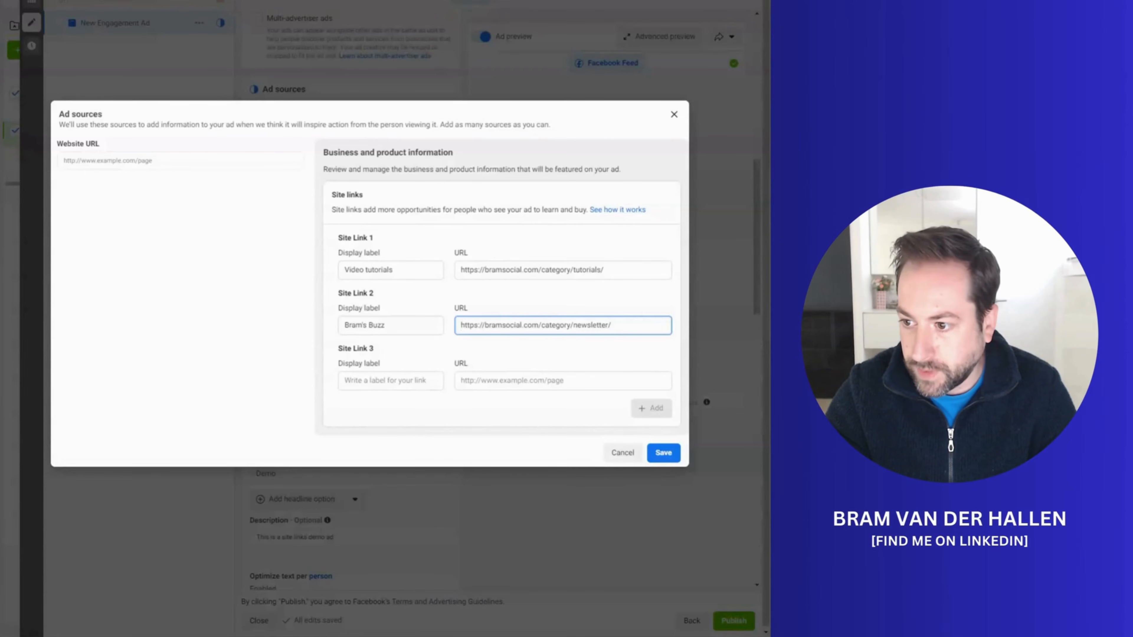
left_click(391, 380)
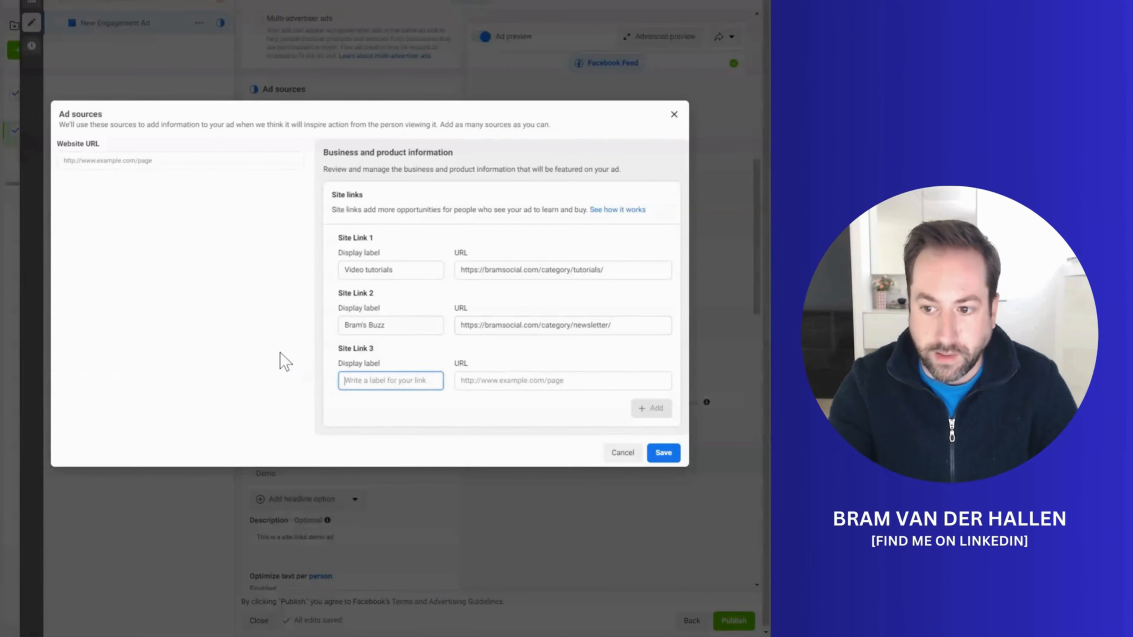
type("About Bra")
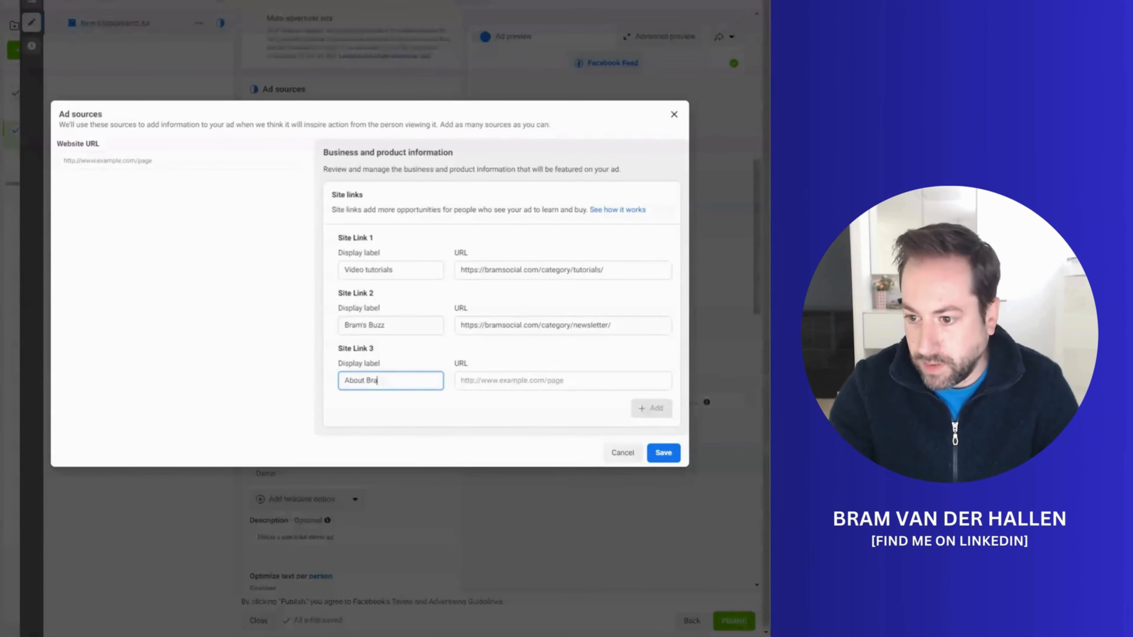
type("m")
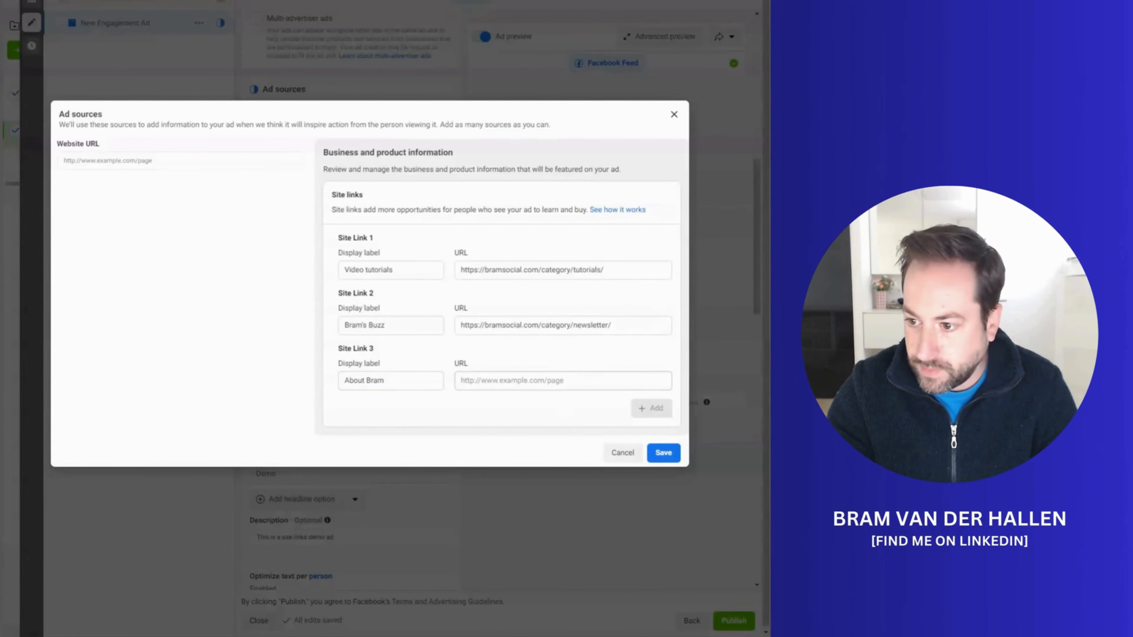
left_click(554, 384)
type("https://bramsocial.com/about-bram/")
left_click(548, 364)
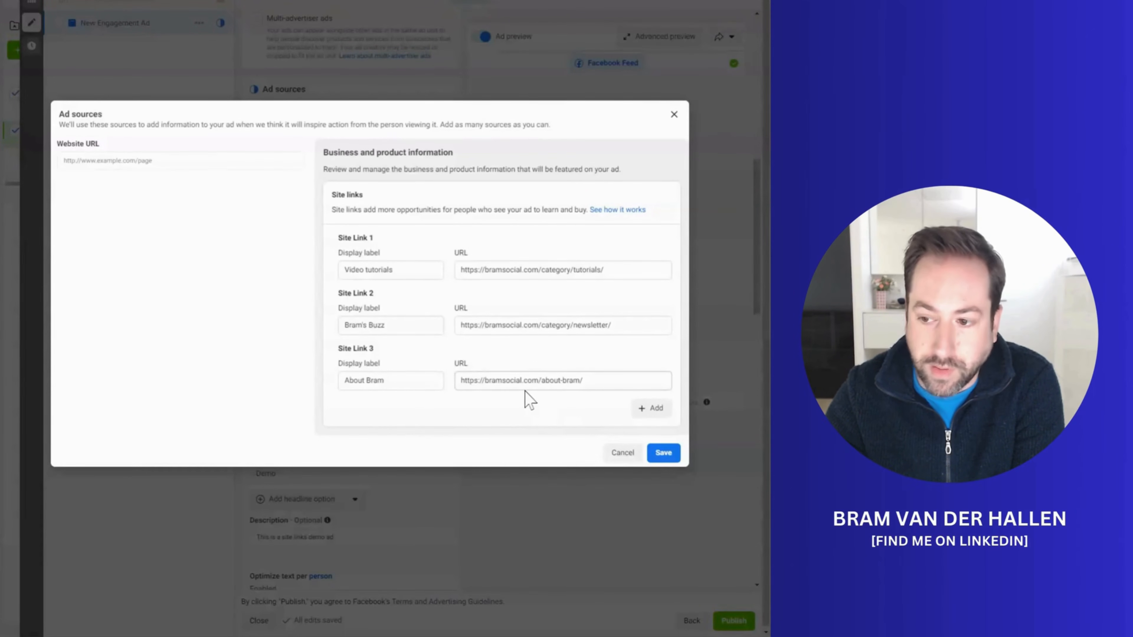
Step: Append the tracking parameter ?fb_sitelink=1 to Site Link 1's URL and copy that parameter
left_click(620, 270)
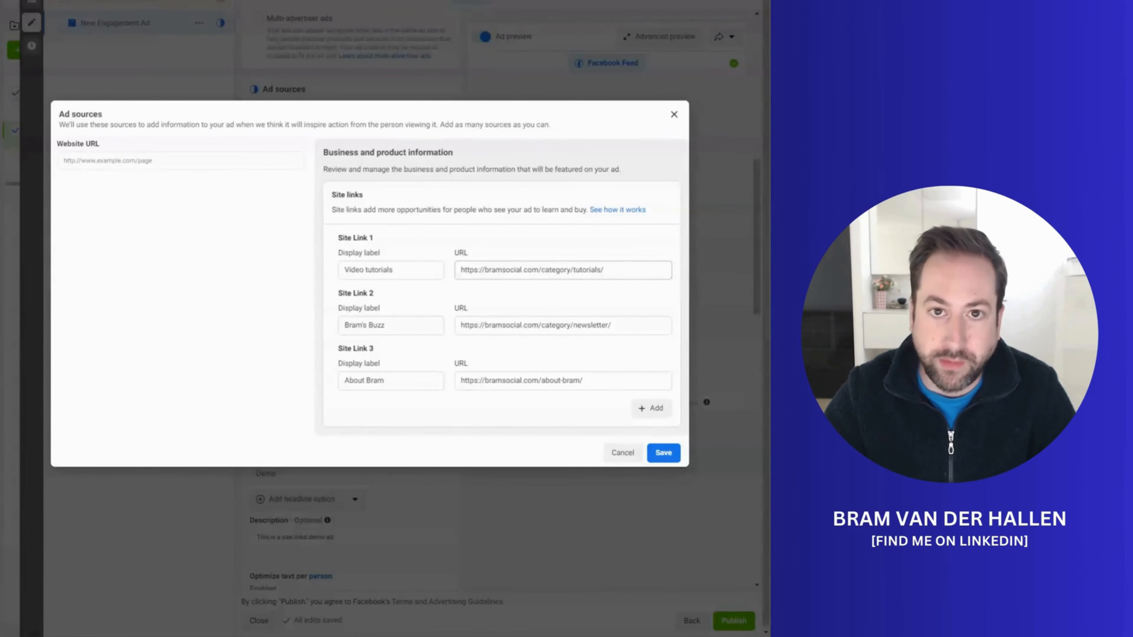
left_click(614, 271)
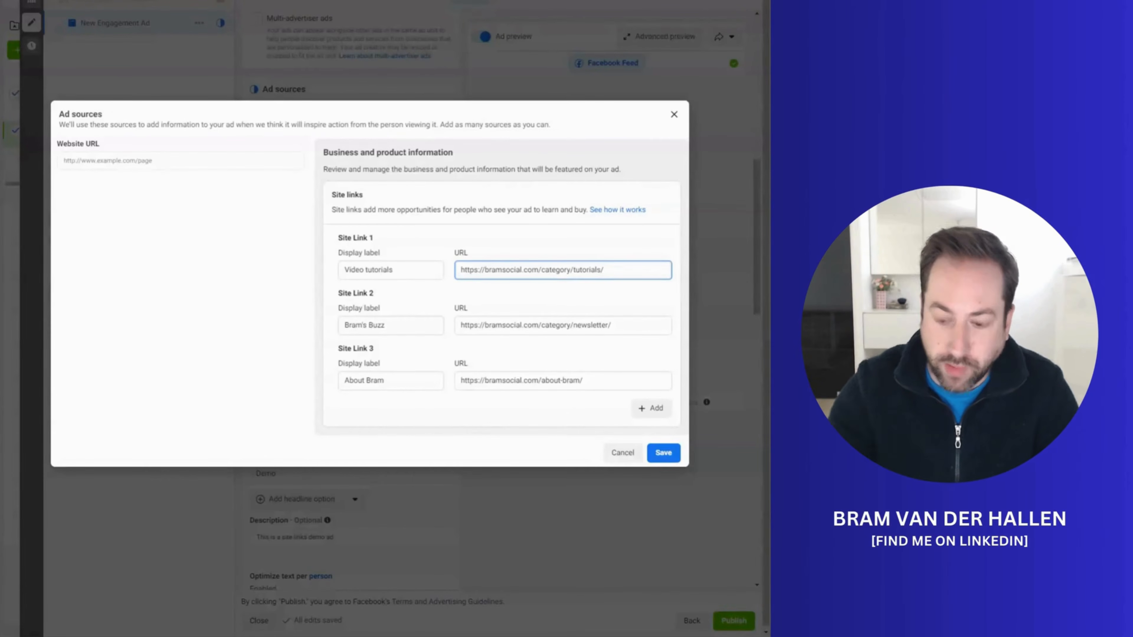
type("?")
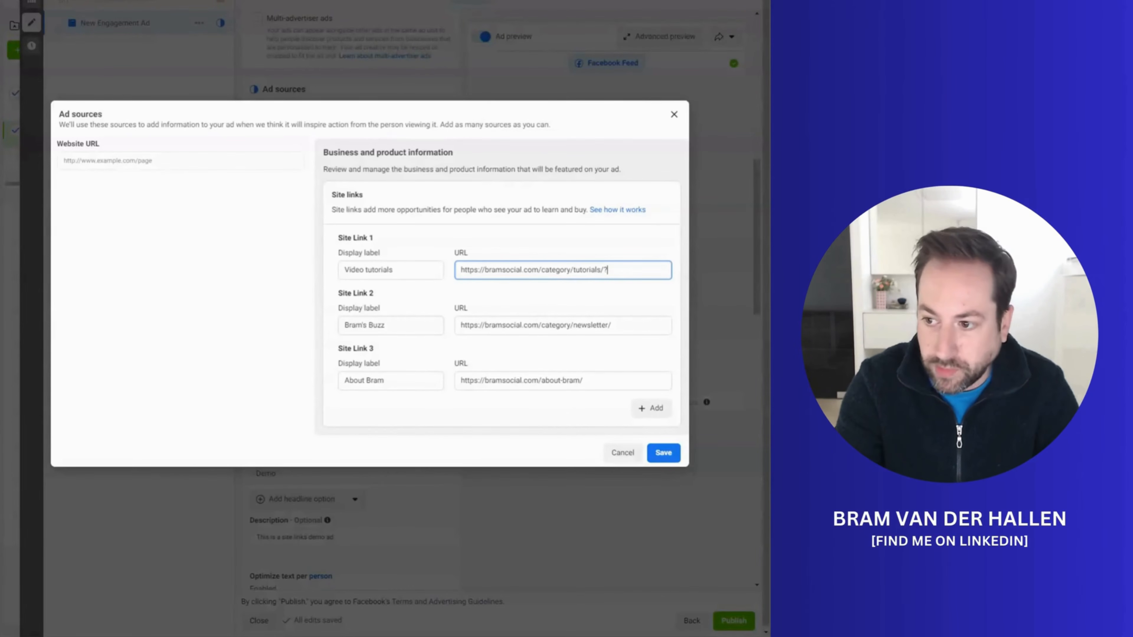
type("fb_")
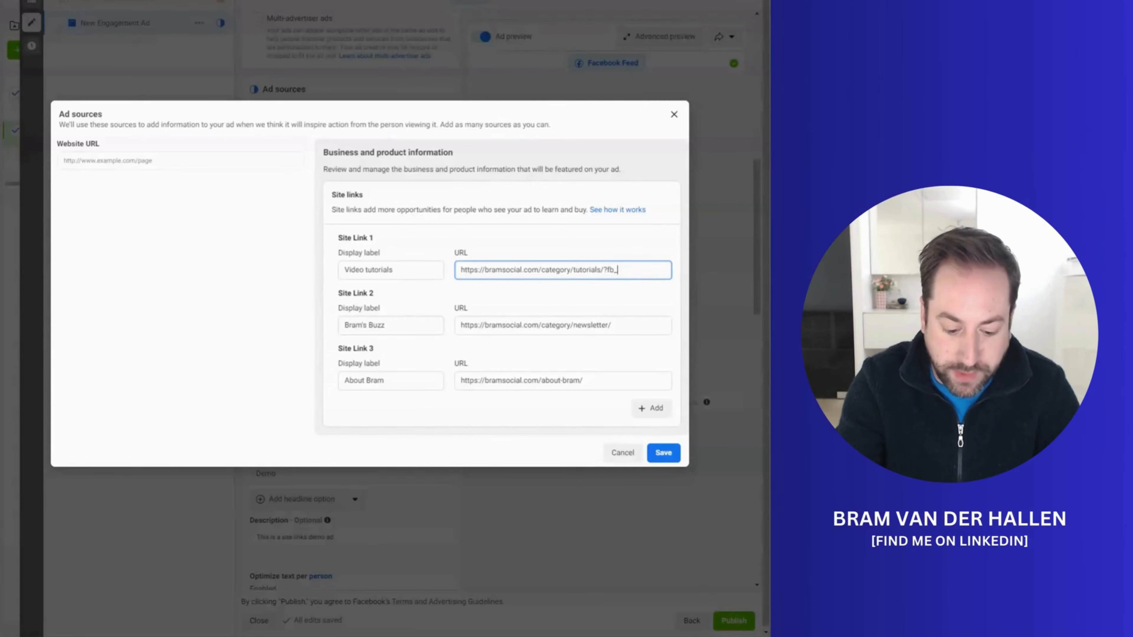
type("sitelink")
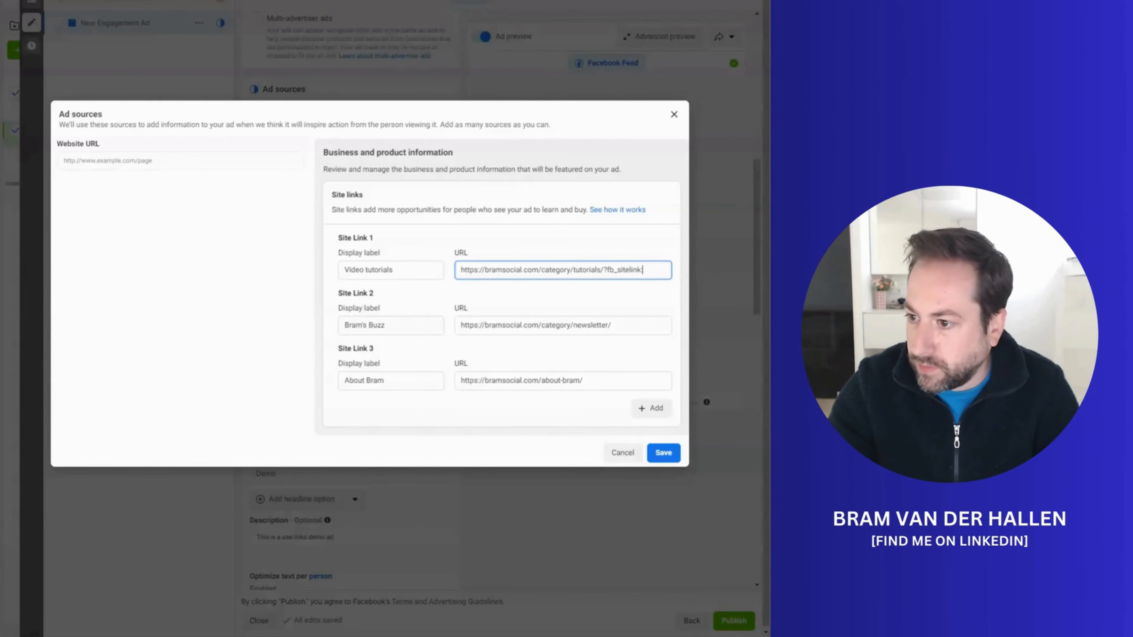
type("=1")
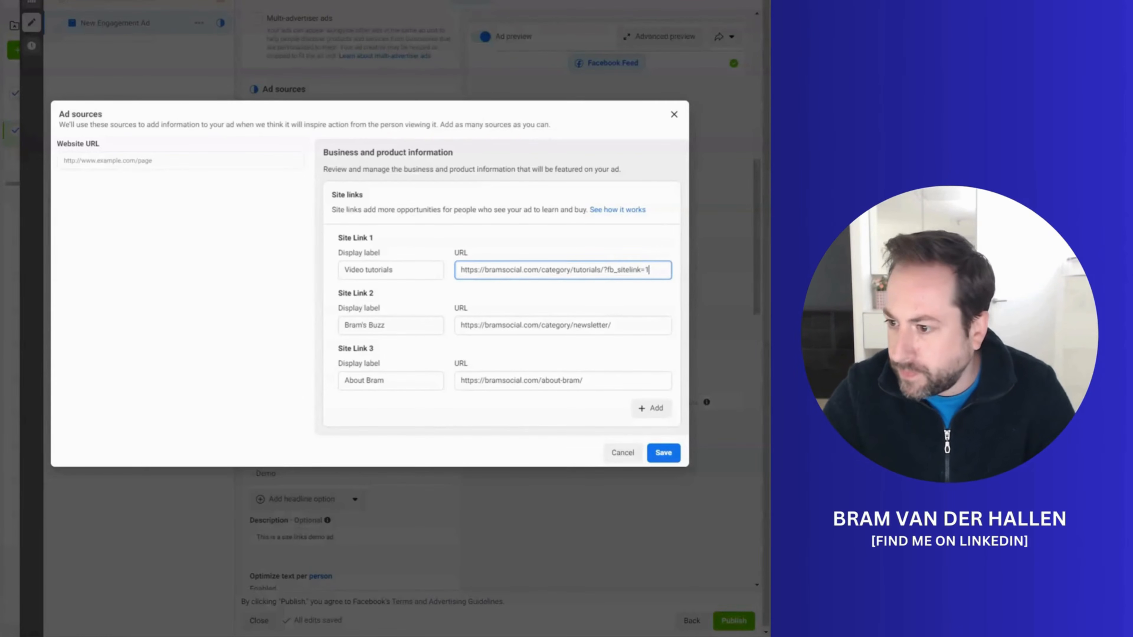
key("shift+Left")
key("shift+Left")
key("shift+Left")
key("shift+Left")
key("shift+Left")
key("shift+Left")
key("shift+Left")
key("shift+Left")
key("shift+Left")
key("shift+Left")
key("shift+Left")
key("shift+Left")
key("shift+Left")
key("shift+Left")
key("shift+Left")
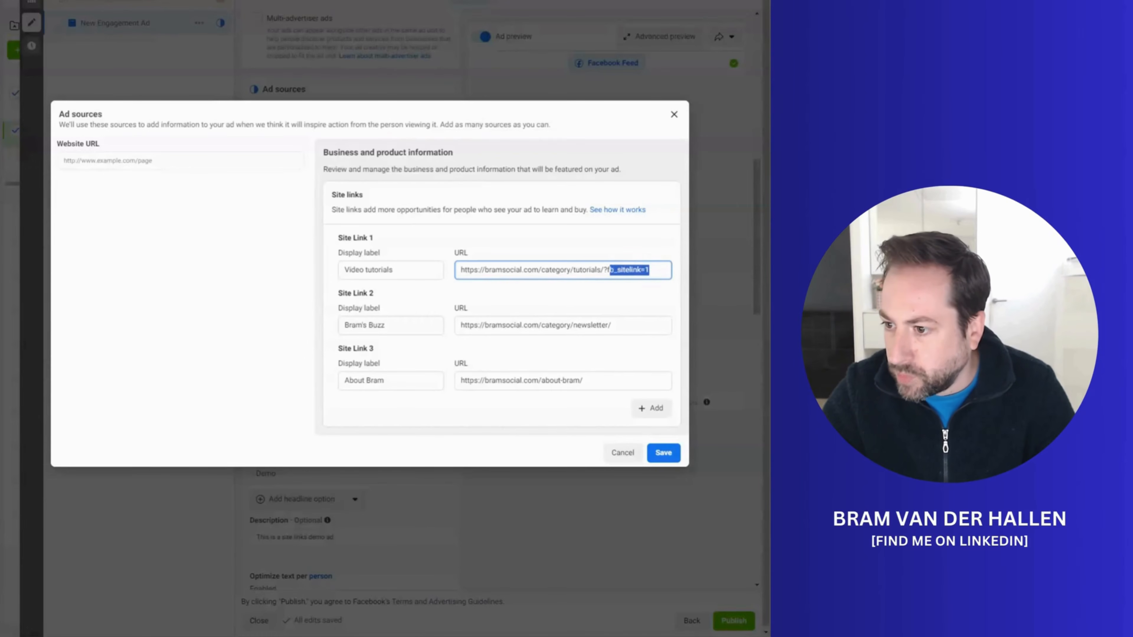
key("shift+Right")
key("ctrl+c")
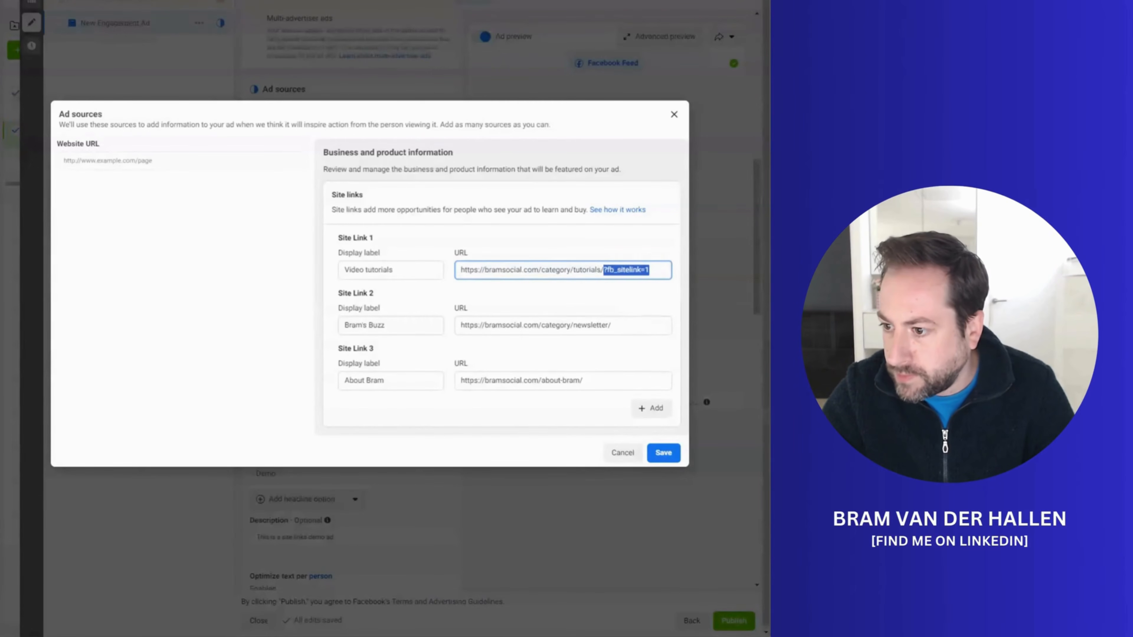
Step: Append the copied tracking parameter to Site Link 2's URL with its value changed to make ?fb_sitelink=2
left_click(630, 325)
key("ctrl+v")
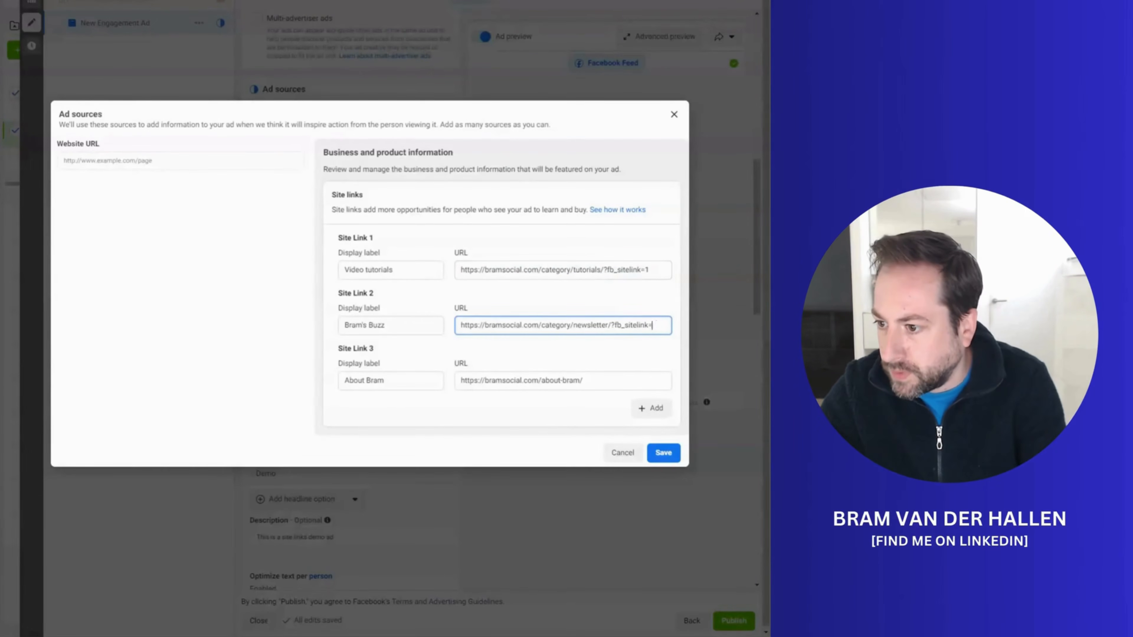
type("2")
Step: Append ?fb_sitelink=3 to Site Link 3's URL and save the three site links
left_click(607, 381)
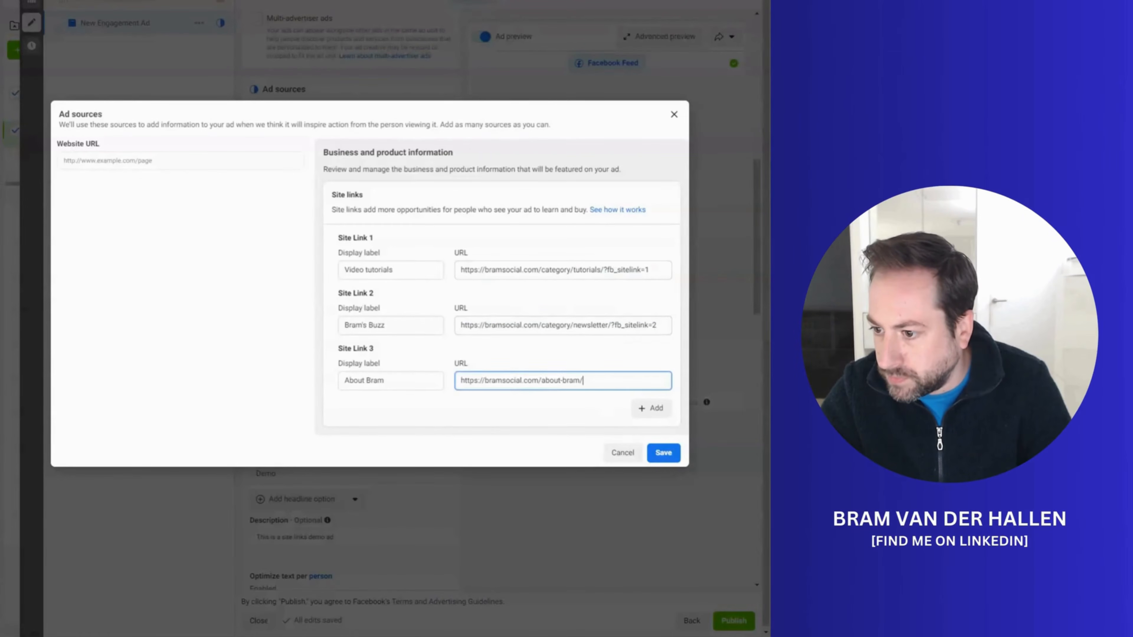
key("ctrl+v")
key("BackSpace")
type("3")
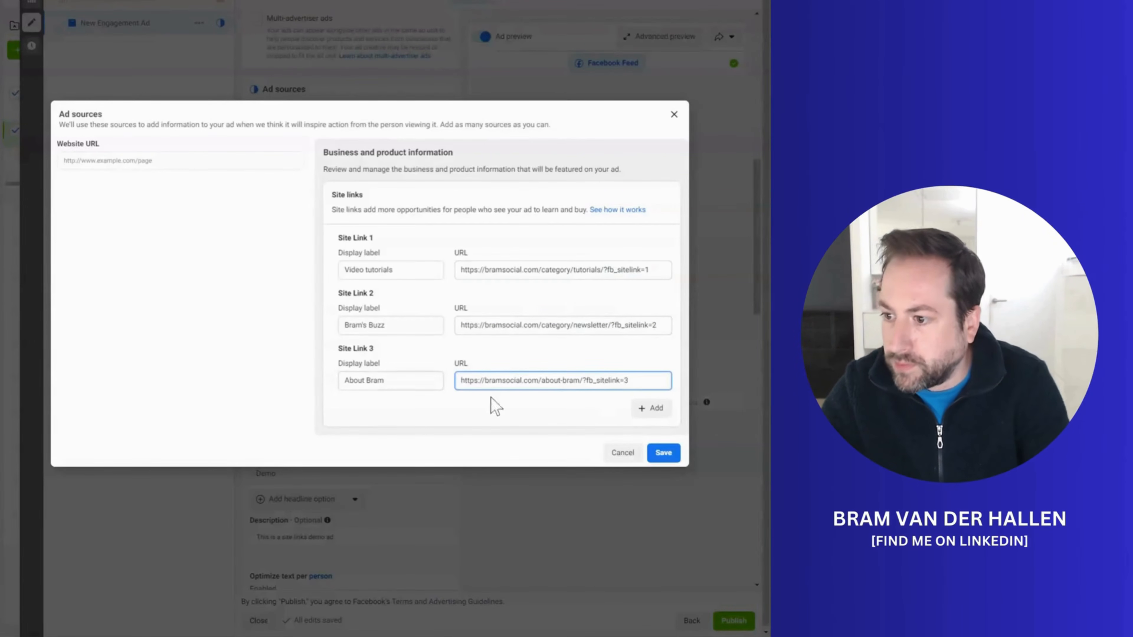
left_click(609, 199)
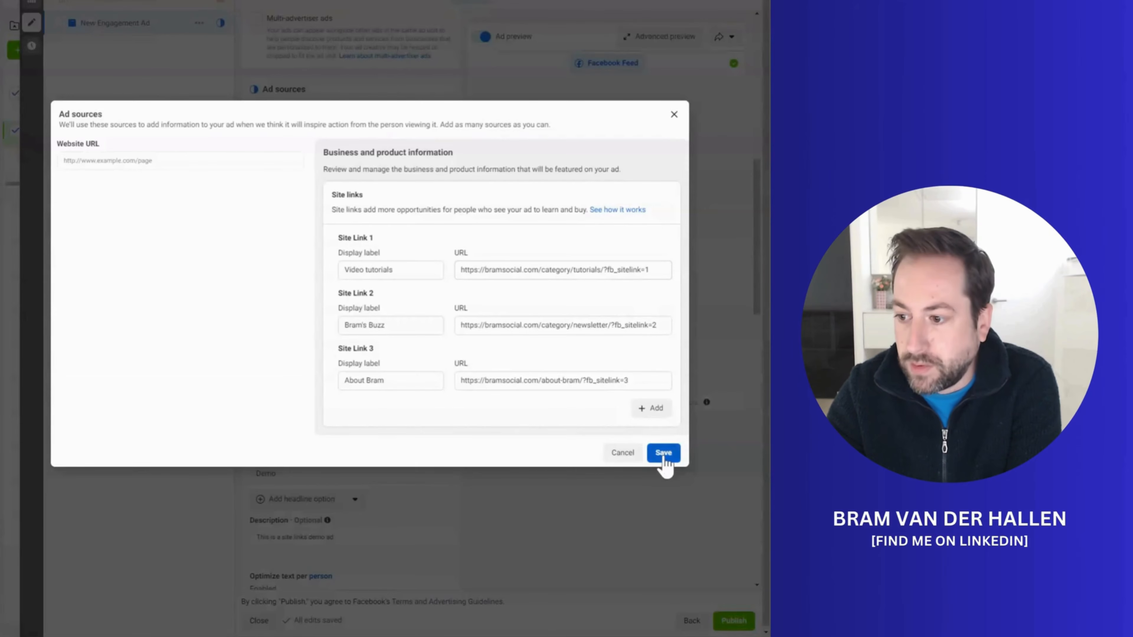
left_click(664, 457)
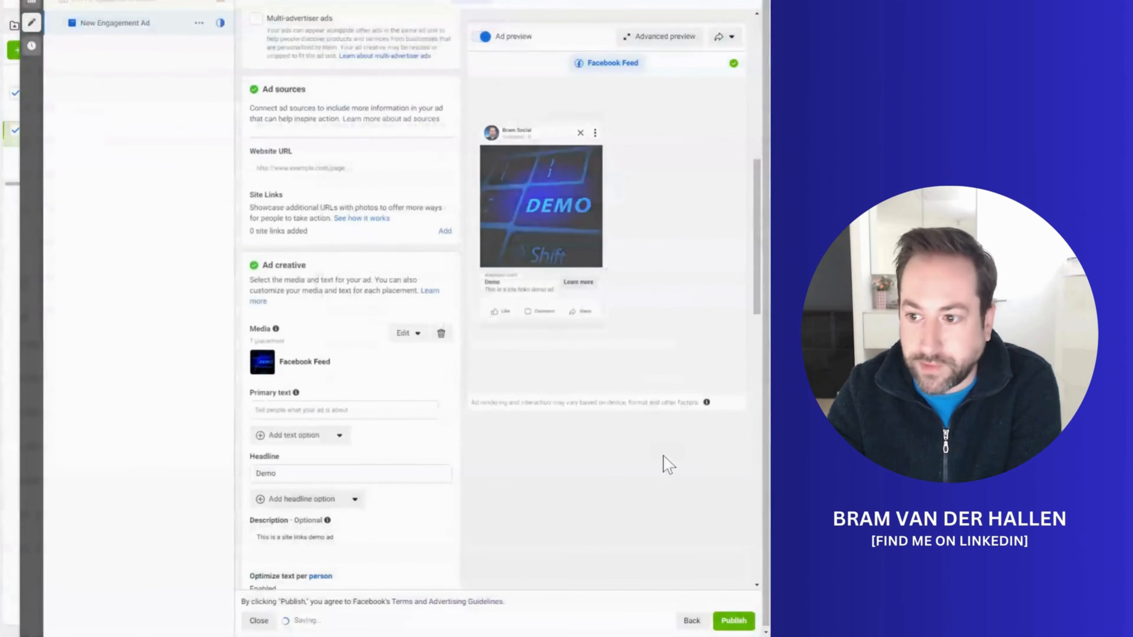
Step: Open the ad's Advantage+ creative enhancements for editing and switch Add site links off and back on
scroll(403, 261, "down", 1)
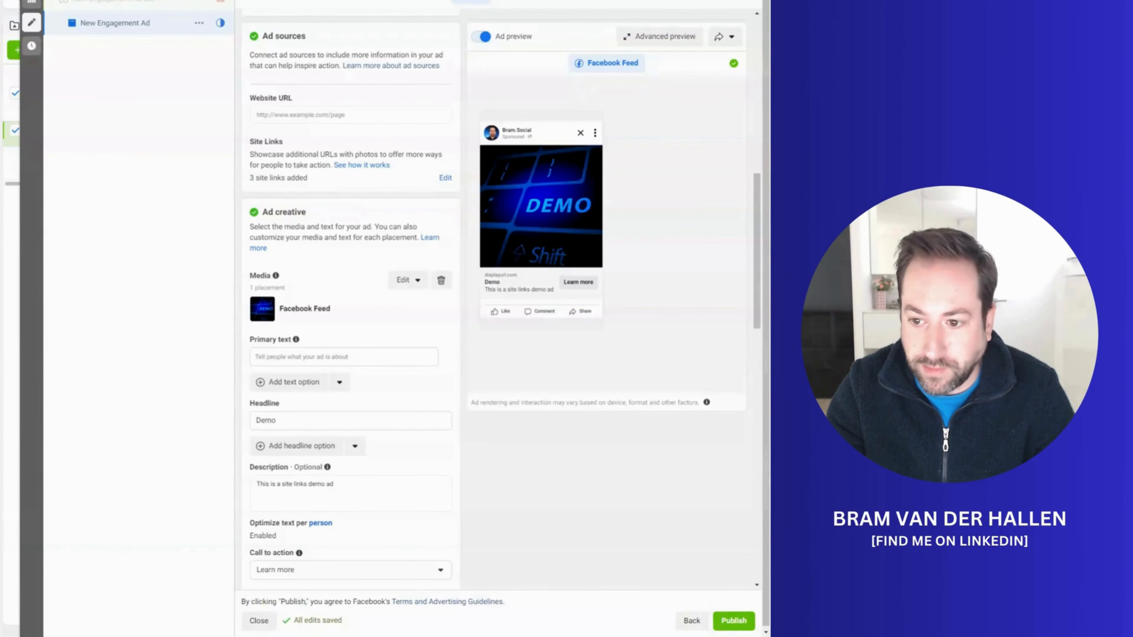
scroll(357, 235, "down", 6)
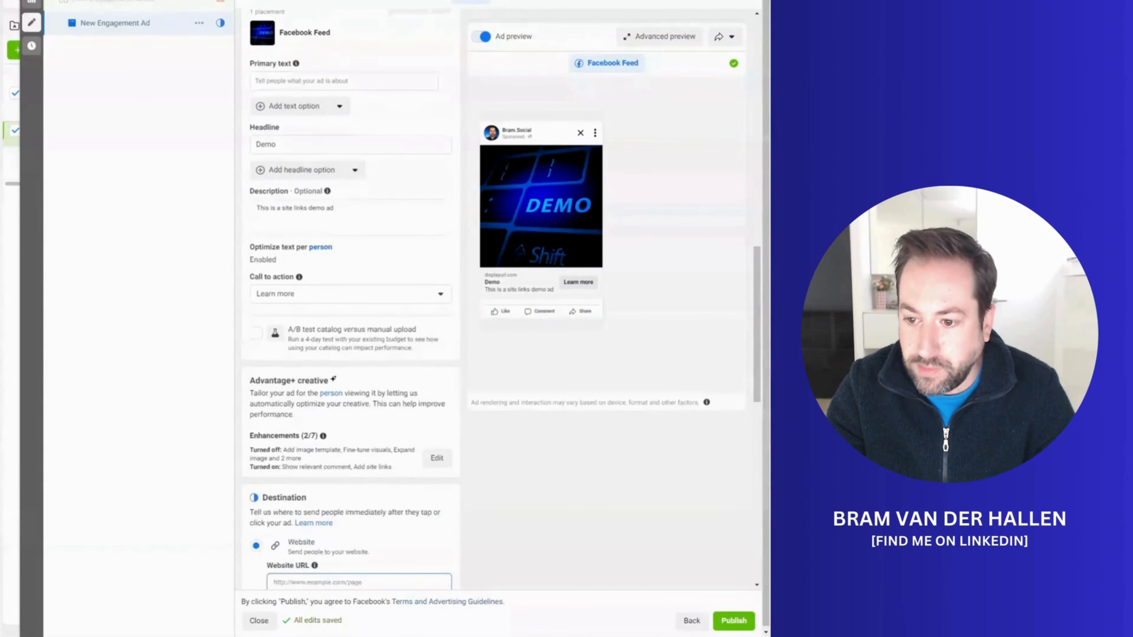
scroll(392, 296, "down", 2)
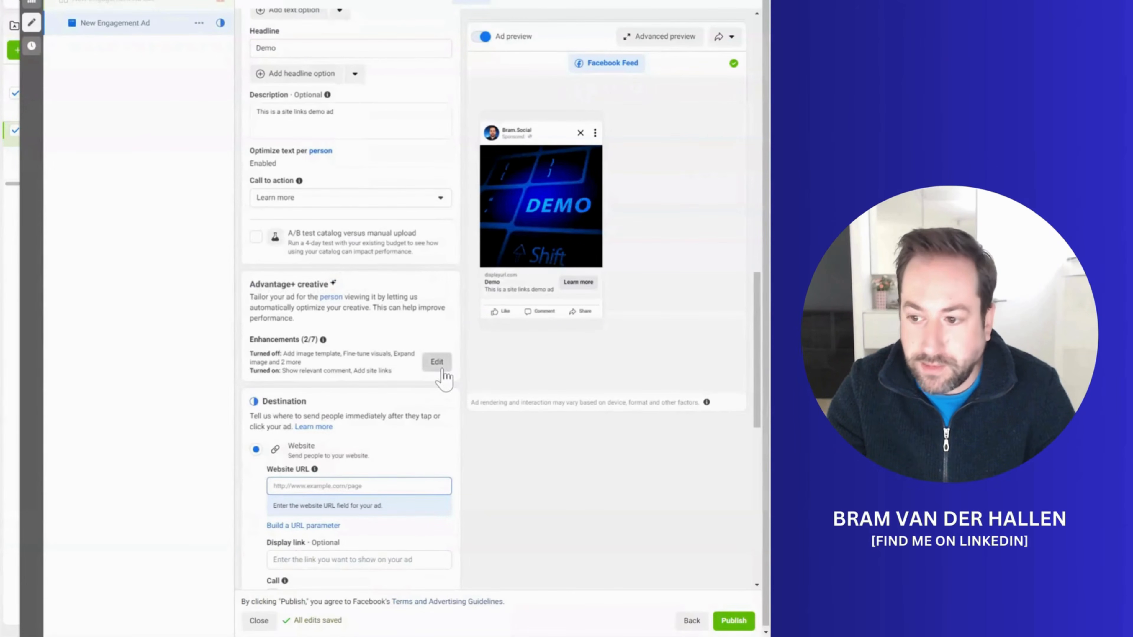
left_click(436, 362)
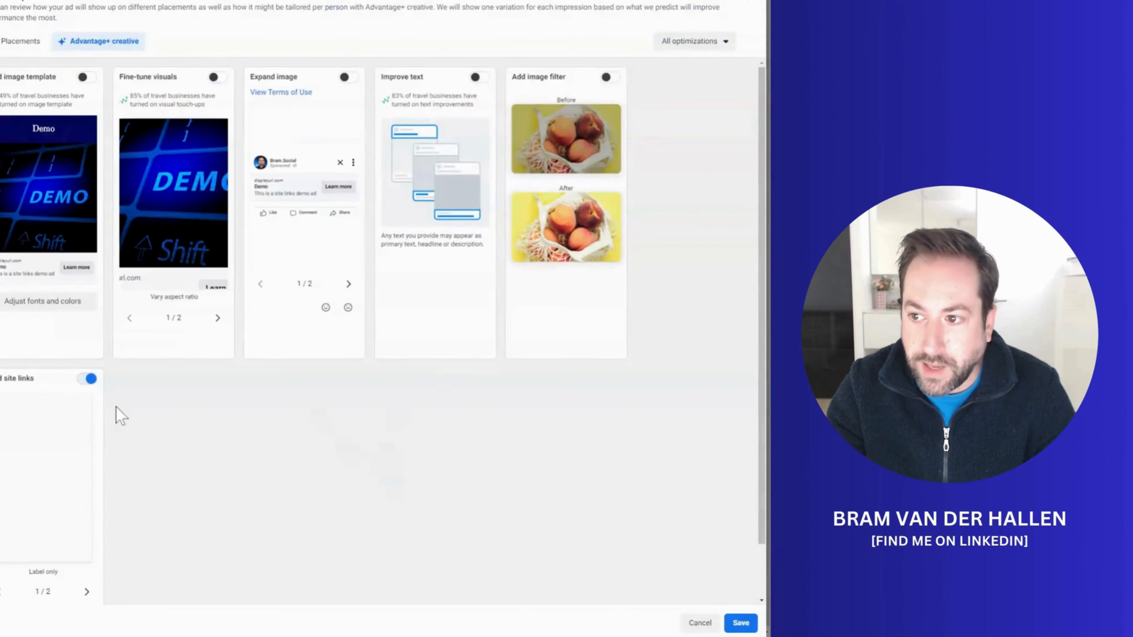
scroll(121, 450, "down", 1)
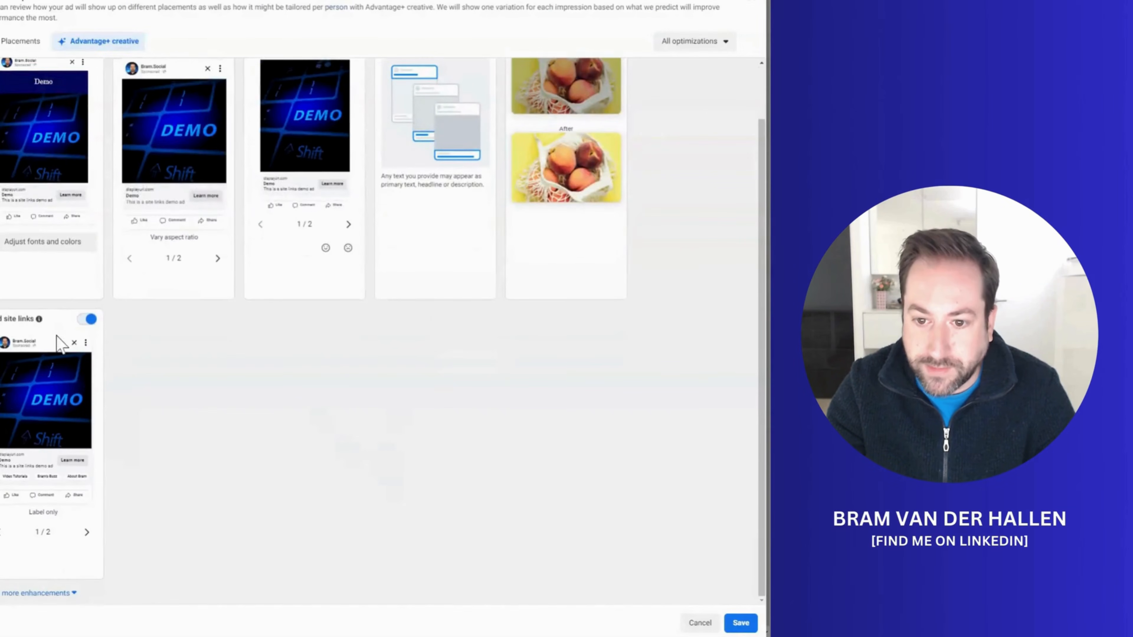
left_click(91, 321)
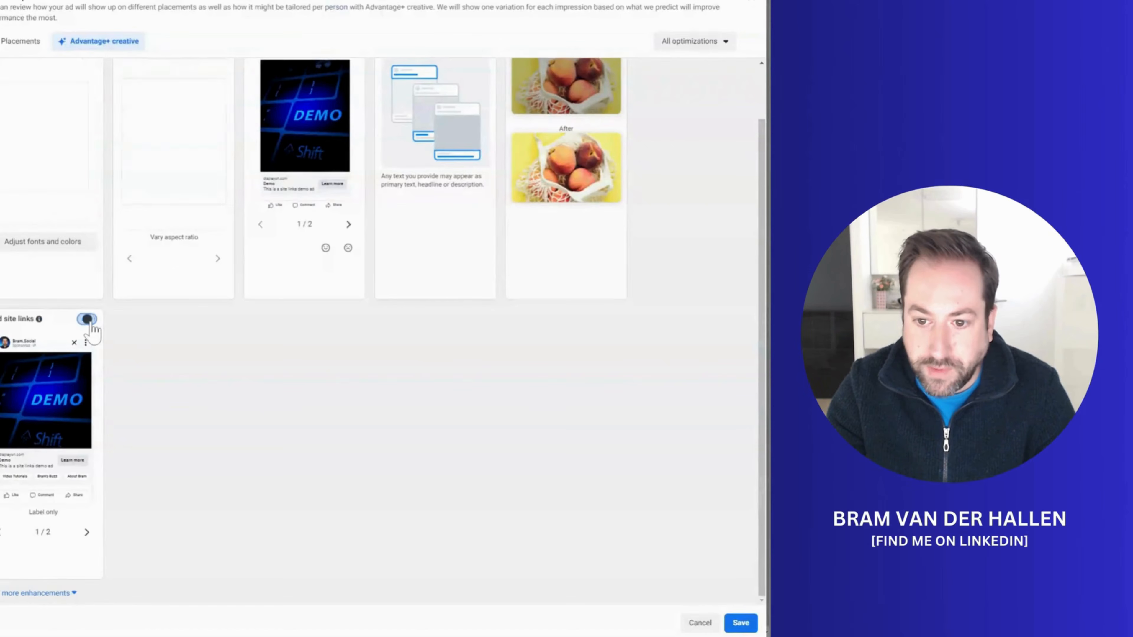
left_click(88, 319)
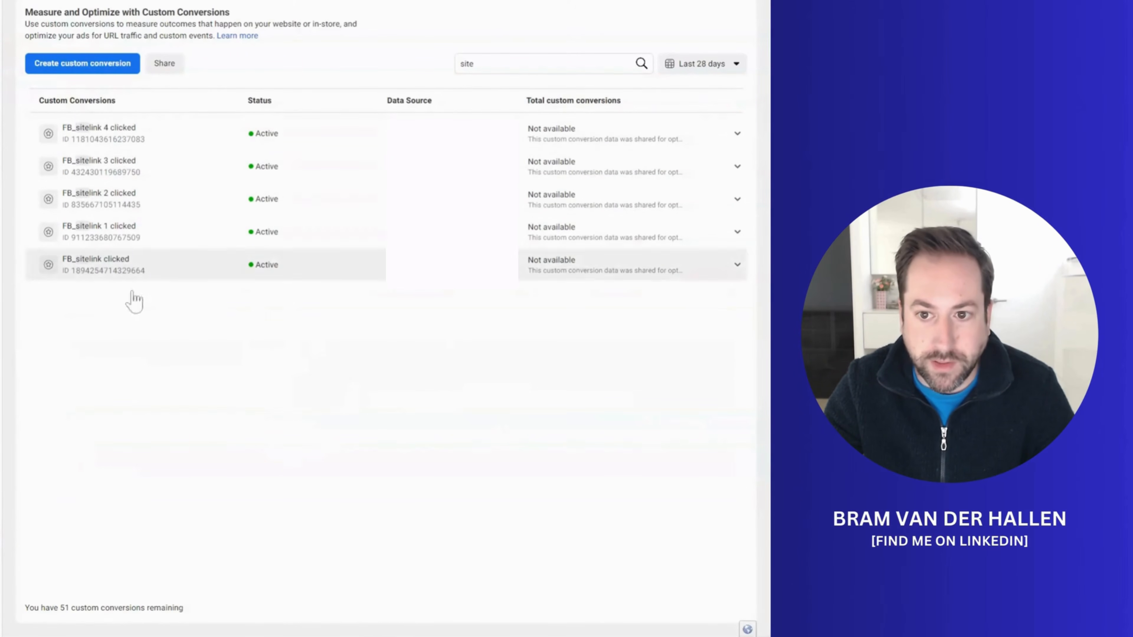
Step: Start a new custom conversion and name it "FB_sitelink clicked"
left_click(80, 67)
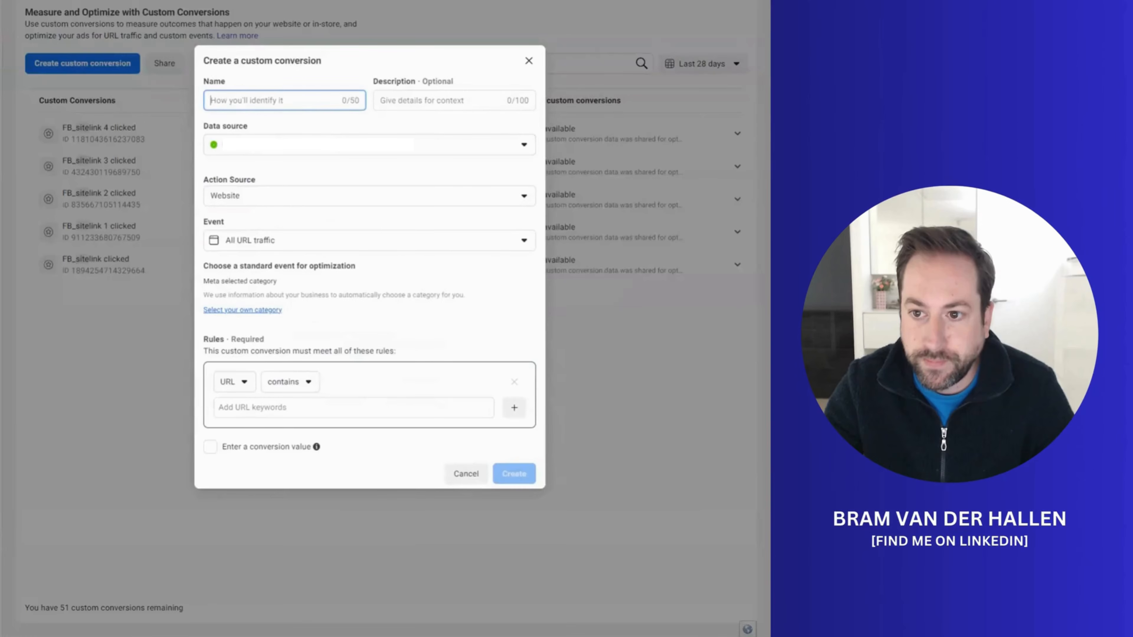
type("FB_s")
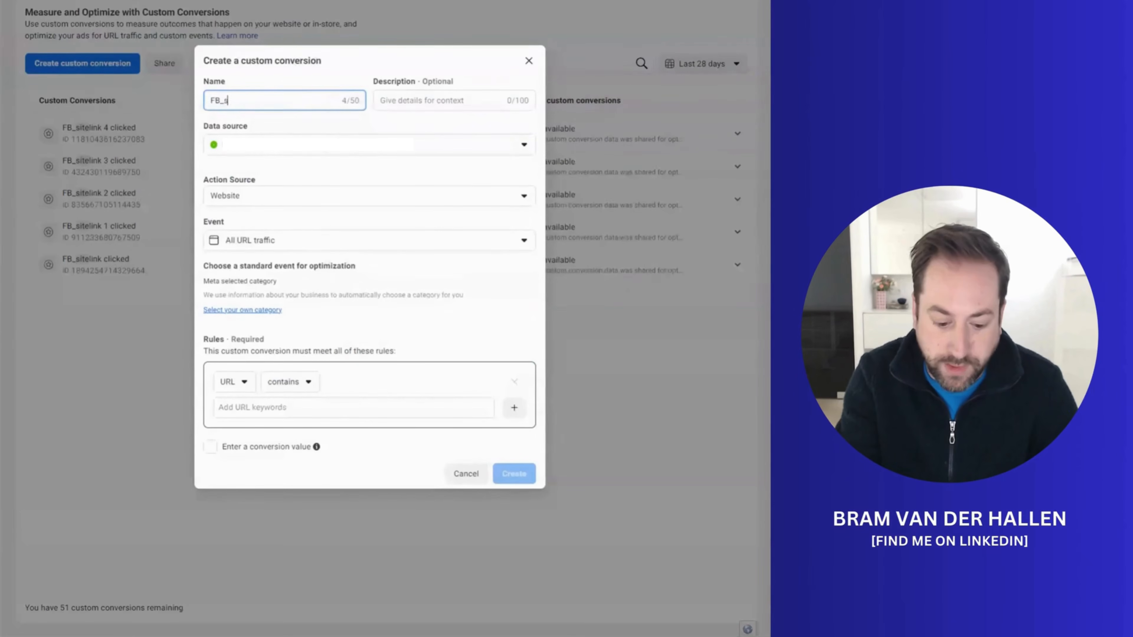
type("itelink clicked")
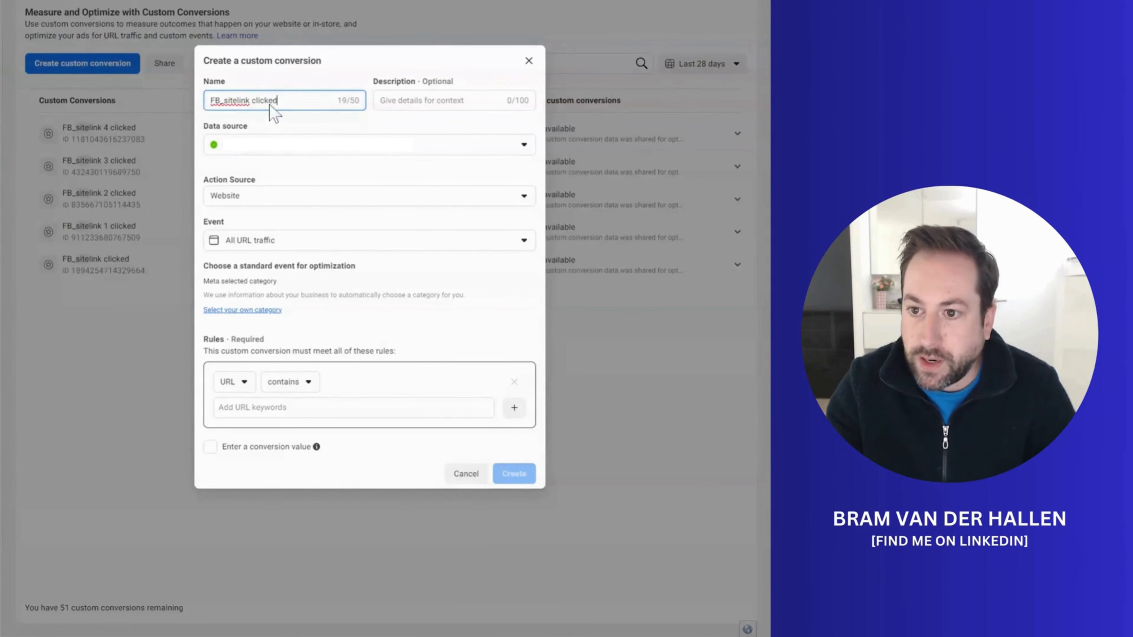
left_click(286, 74)
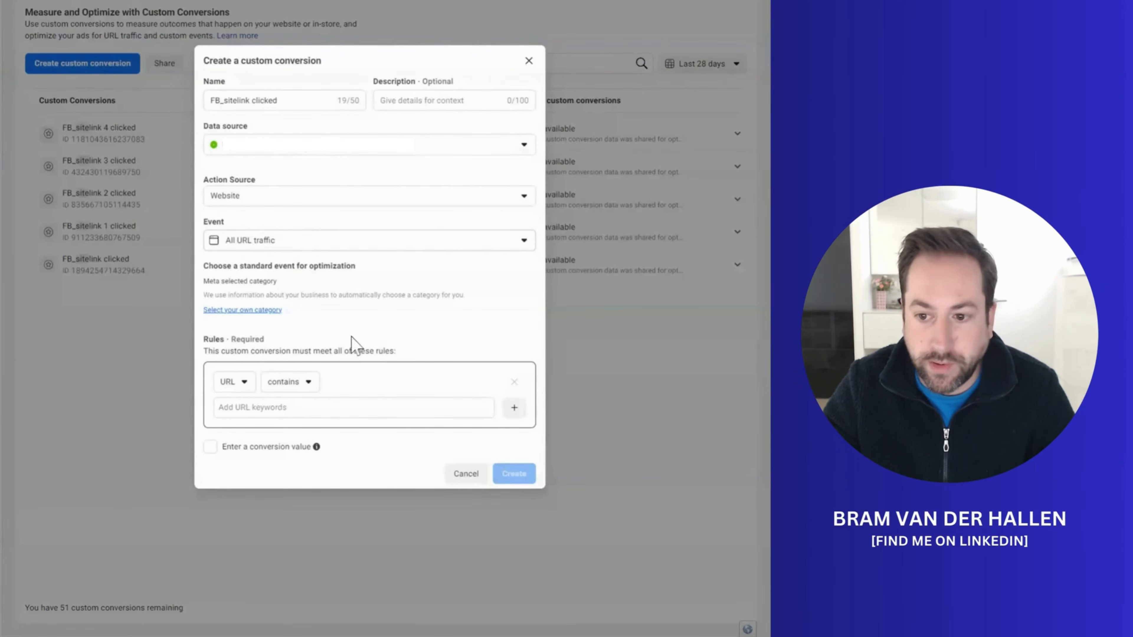
Step: Add the URL contains keyword fb_sitelink to the conversion's rule and create the custom conversion
left_click(236, 404)
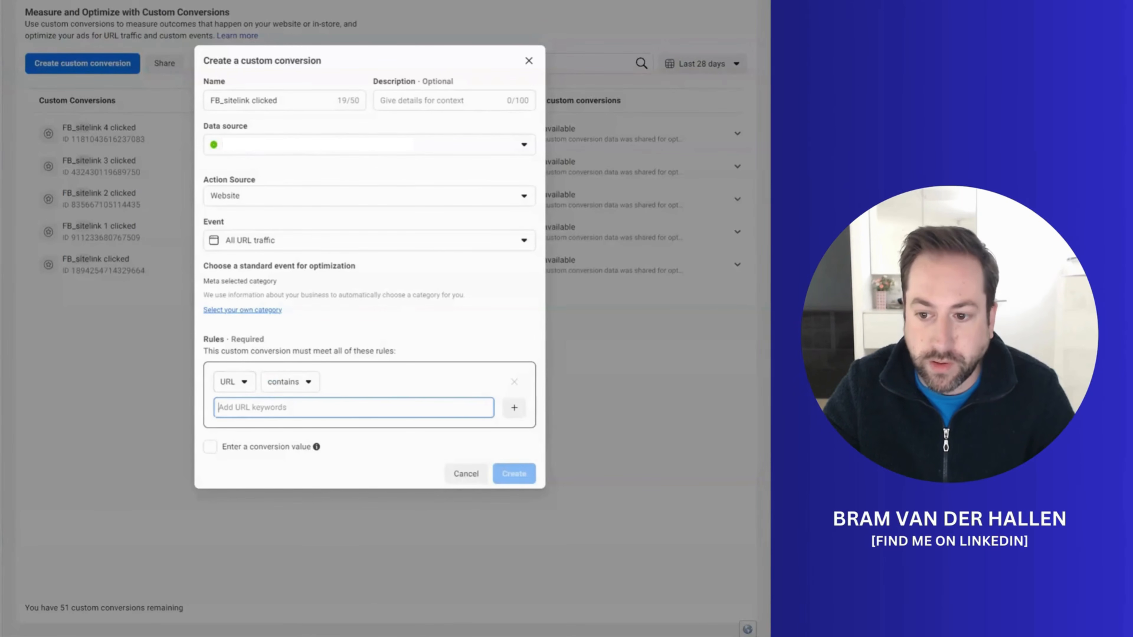
type("fb_sitelink")
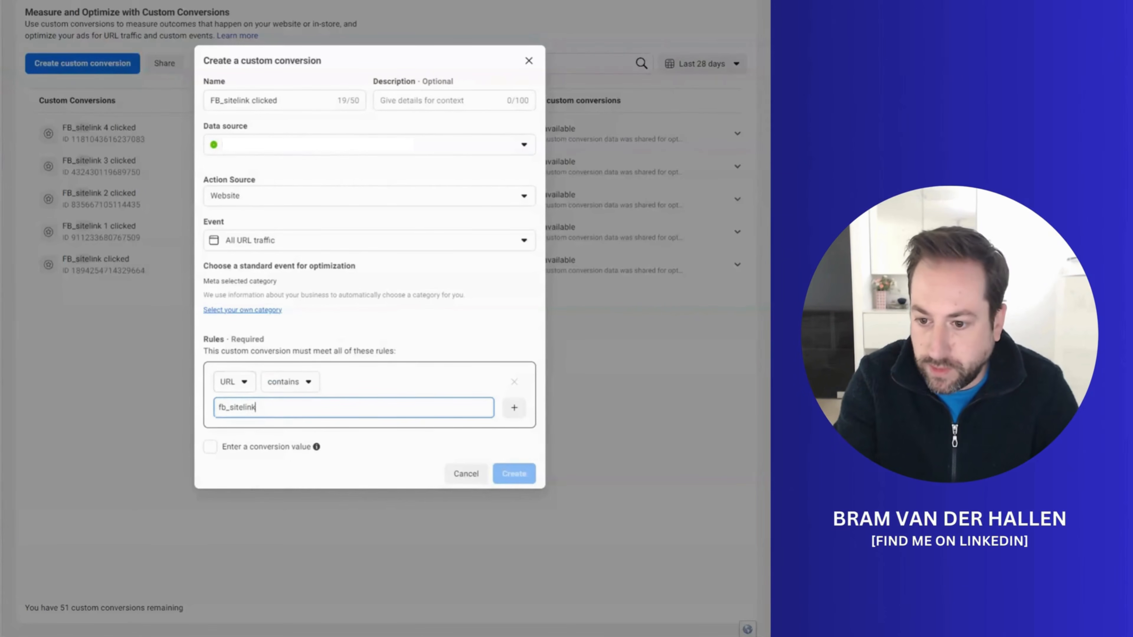
key("Return")
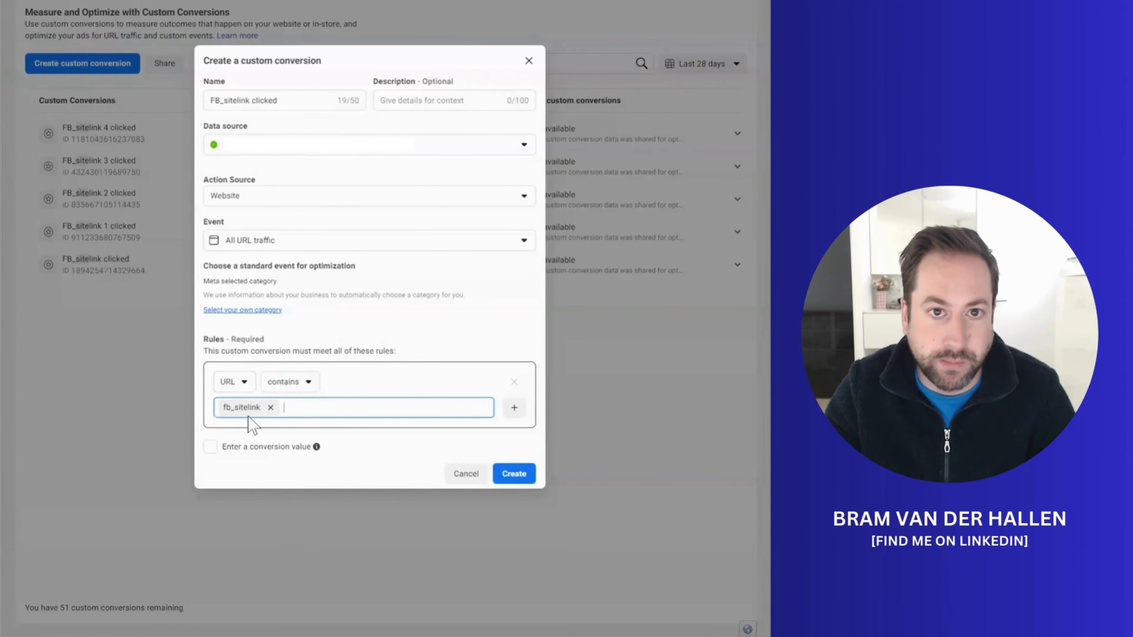
left_click(515, 479)
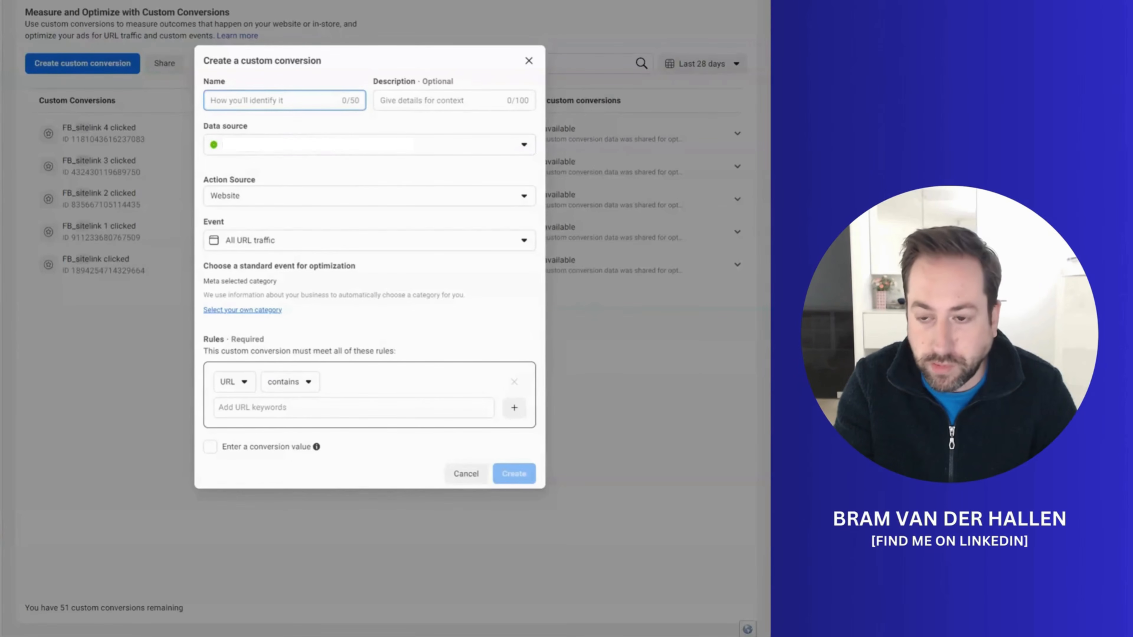
Step: Name another new custom conversion "FB_sitelink 1 clicked"
type("FB_siteli")
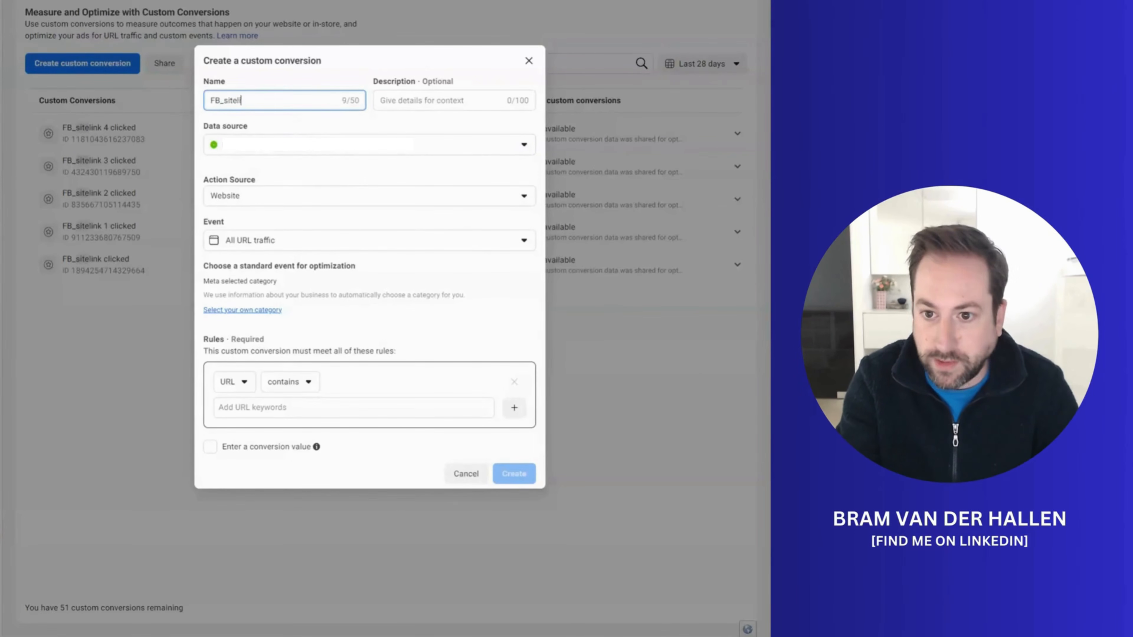
type("nk 1")
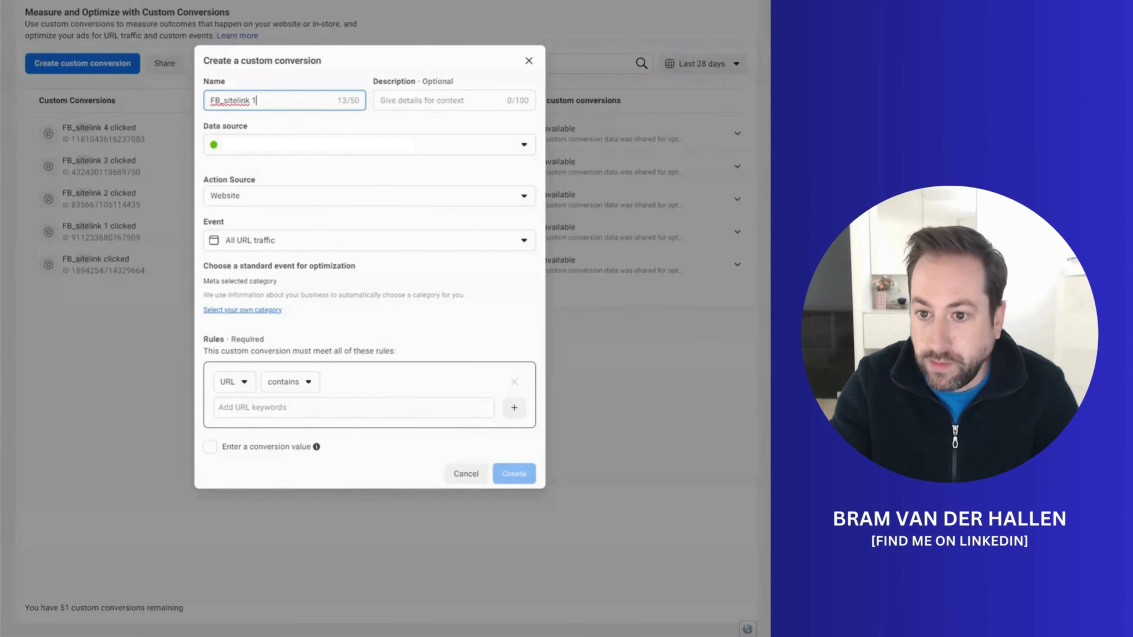
type(" clicked")
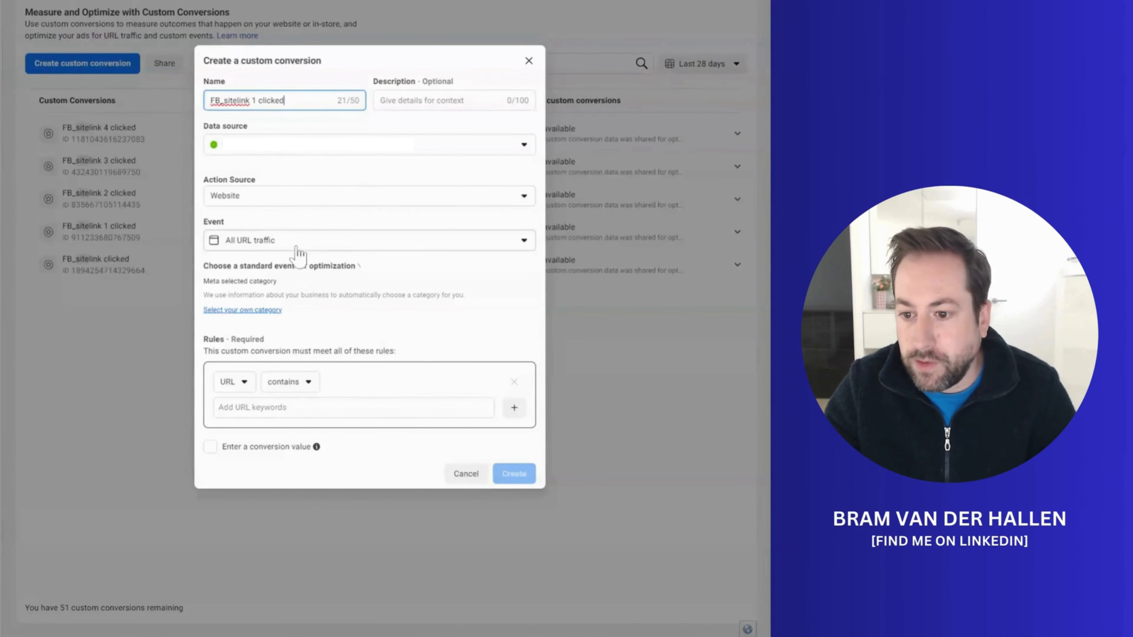
Step: Enter fb_sitelink=1 as the URL contains keyword in the rule for the "FB_sitelink 1 clicked" conversion
left_click(283, 412)
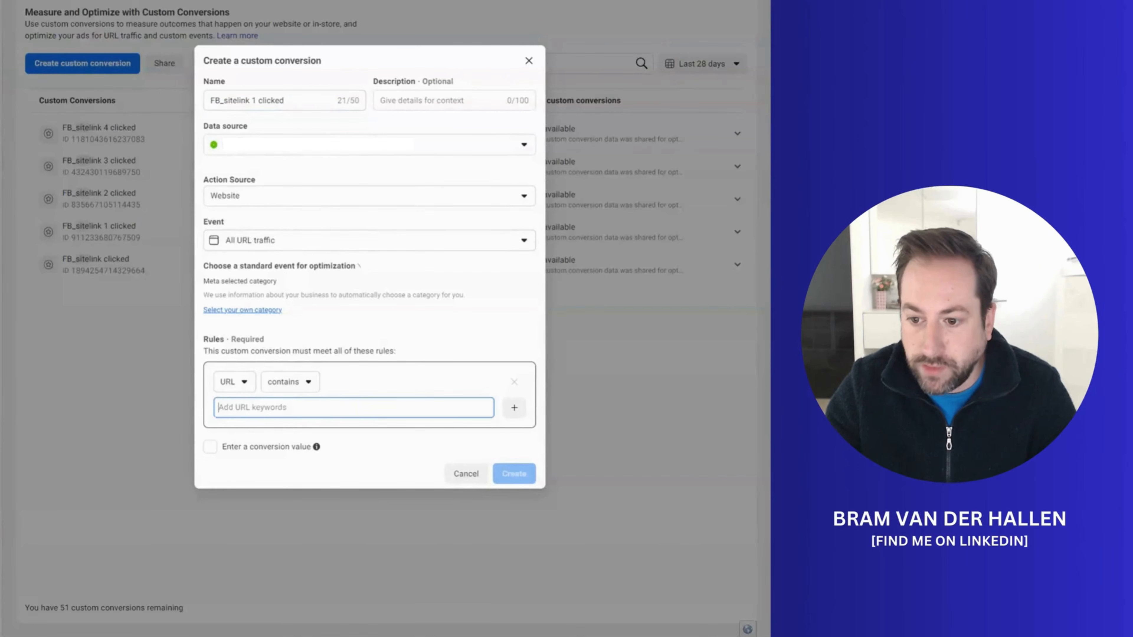
type("fb_sitelink:")
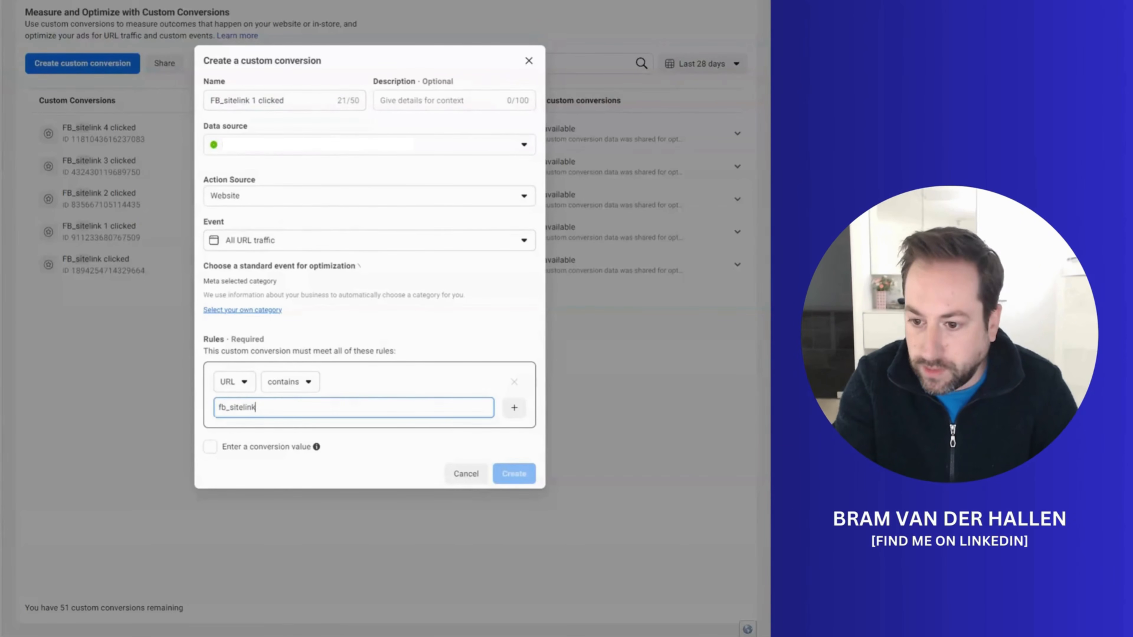
type("1")
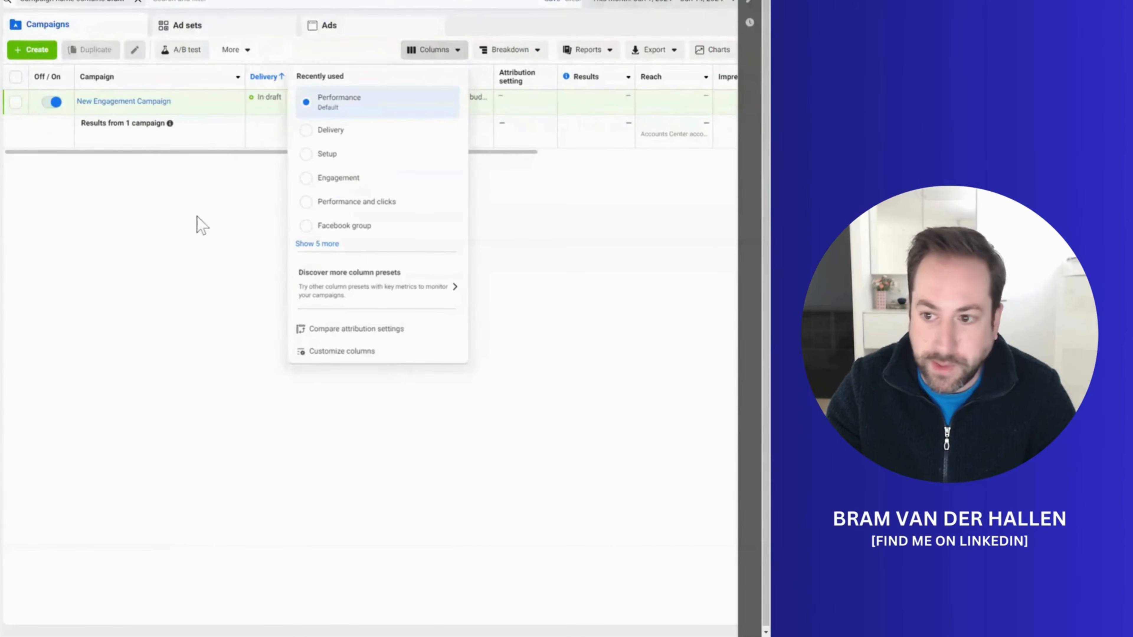
Step: Customize the campaign table's columns by searching for "sitelink" and including the totals for FB_sitelink 1 clicked and FB_sitelink clicked
left_click(427, 56)
left_click(430, 60)
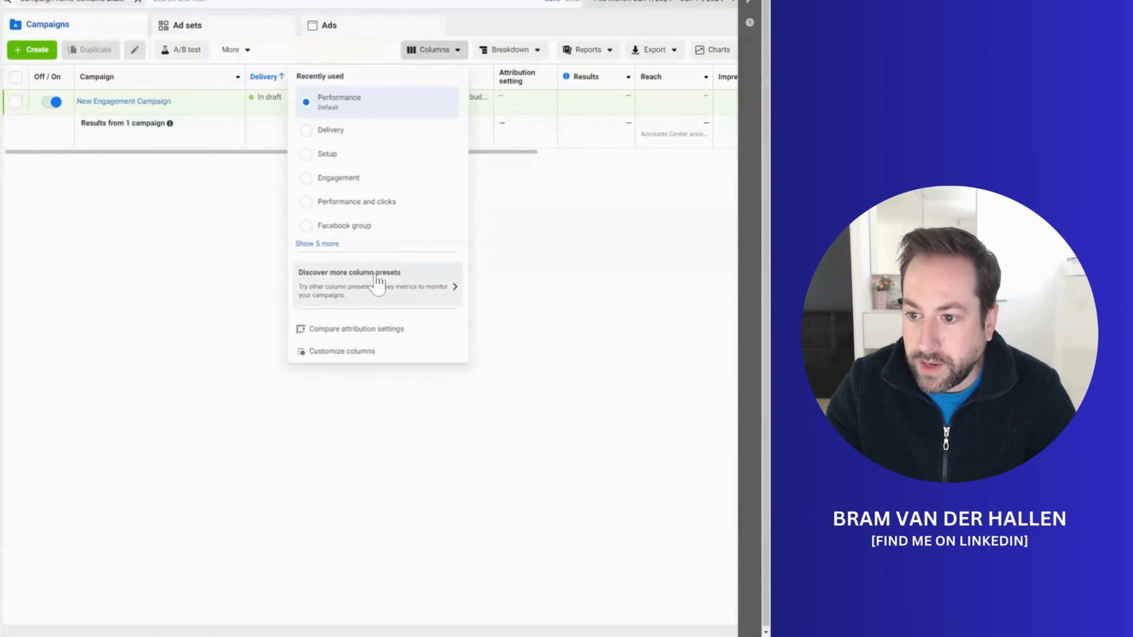
left_click(495, 357)
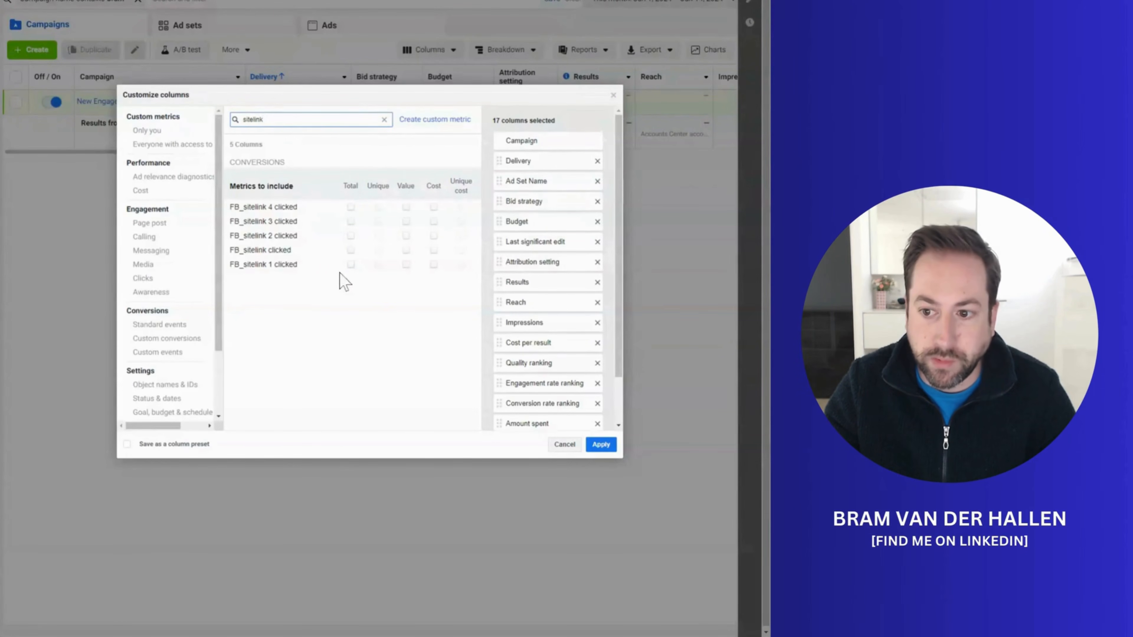
left_click(350, 263)
left_click(351, 250)
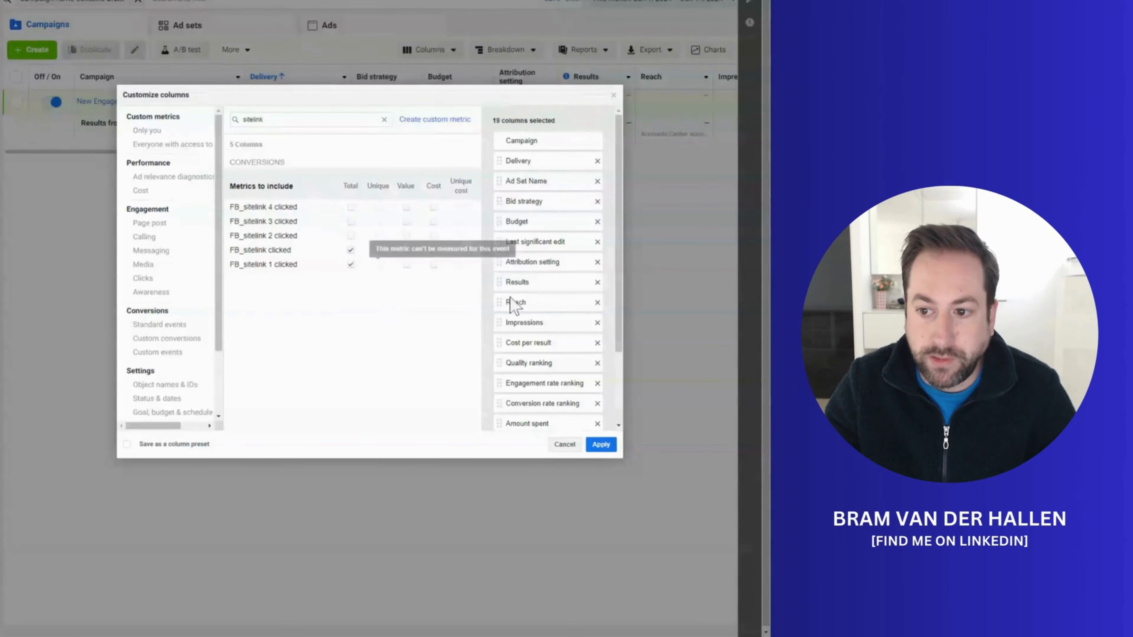